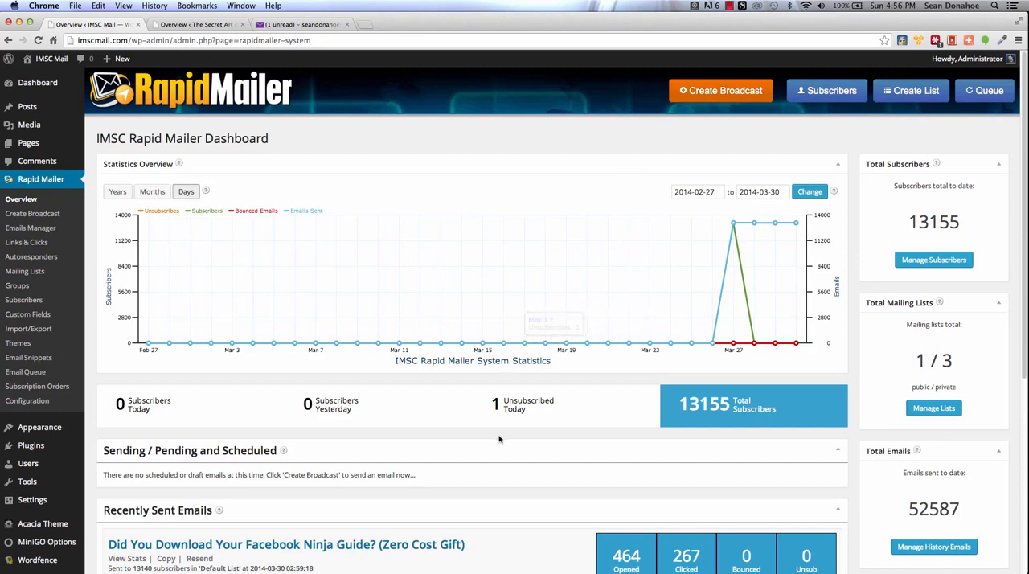
# Step: Review the IMSC Mail site's Rapid Mailer dashboard, examining the statistics chart, subscriber figures and recently sent emails
pyautogui.scroll(-5, 575, 437)
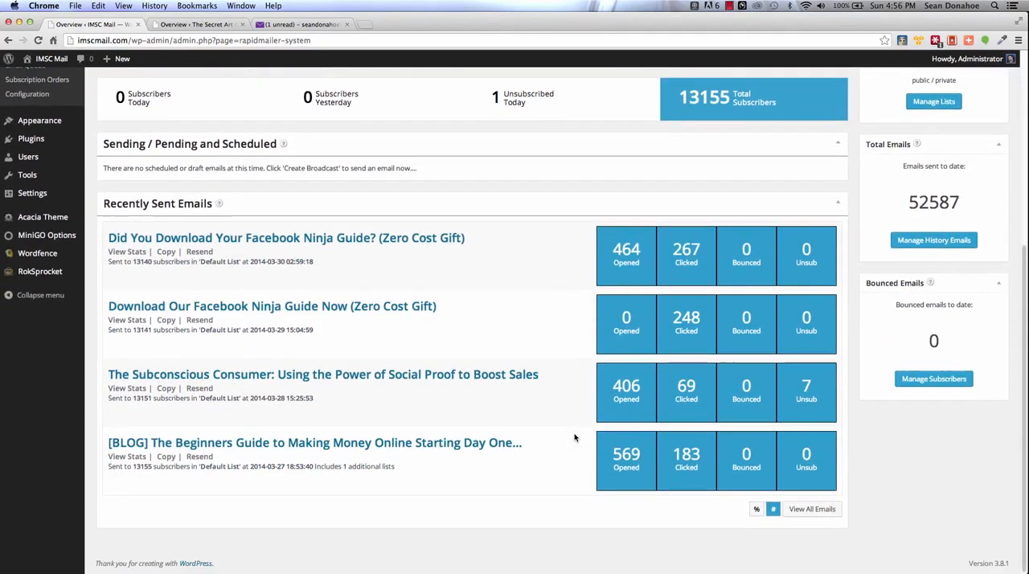
pyautogui.scroll(5, 575, 437)
pyautogui.scroll(-5, 574, 437)
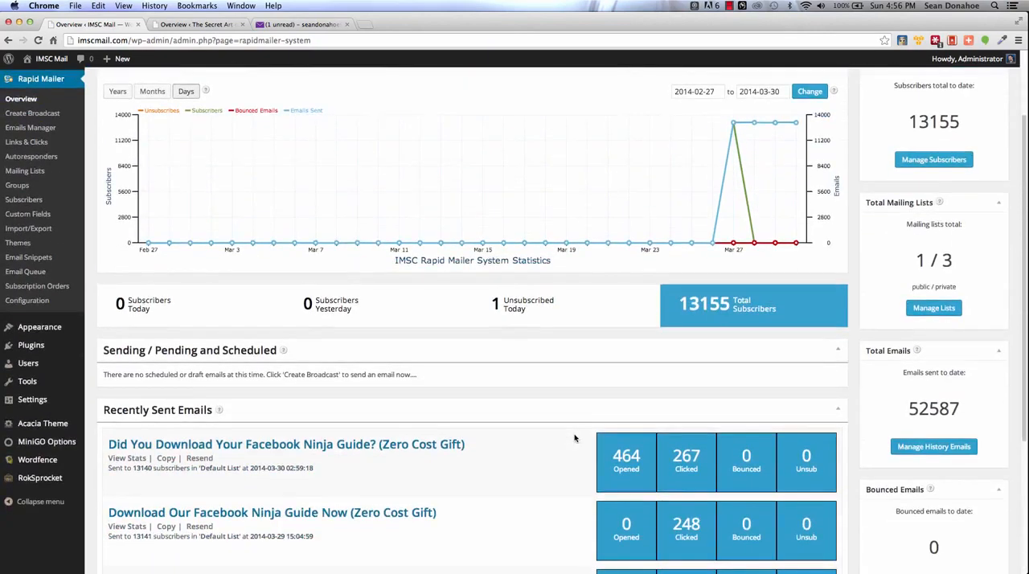
pyautogui.scroll(2, 575, 437)
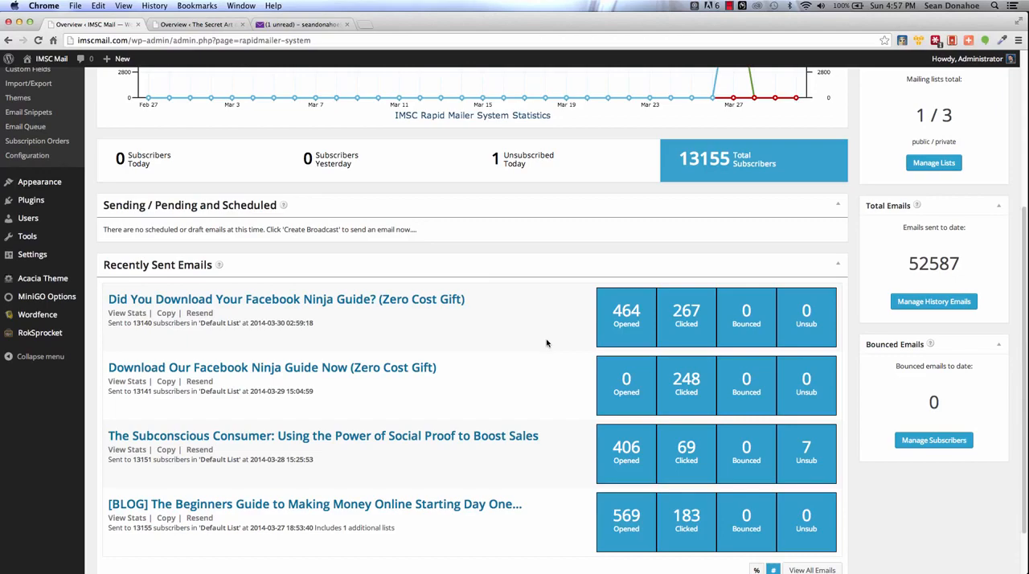
pyautogui.scroll(5, 546, 342)
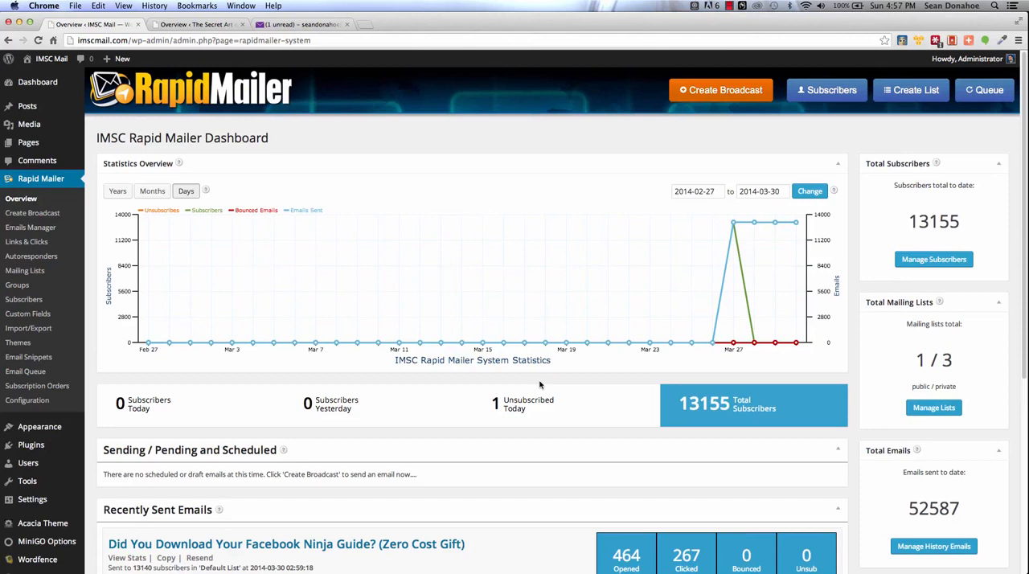
pyautogui.scroll(-1, 540, 385)
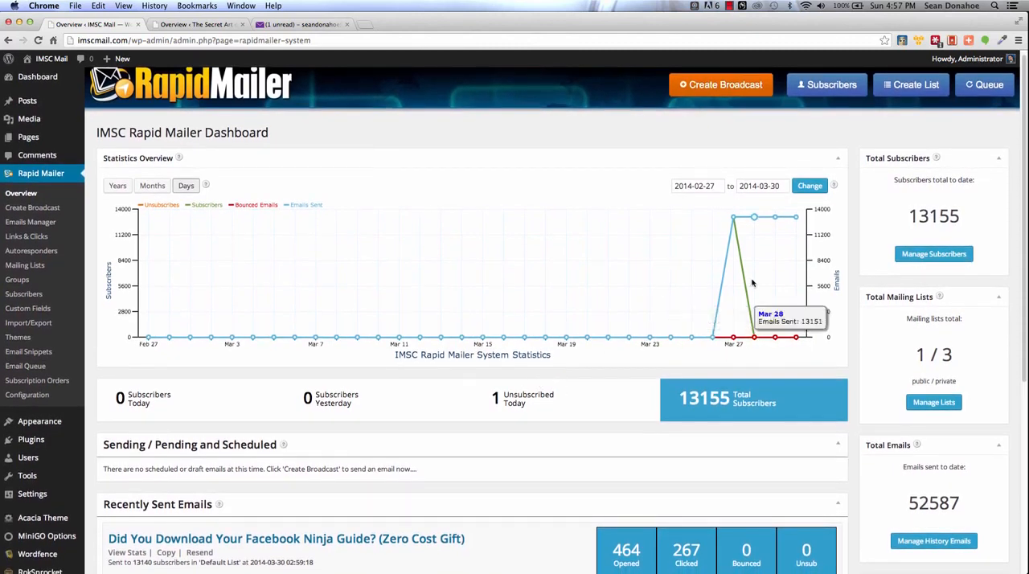
pyautogui.moveTo(729, 219)
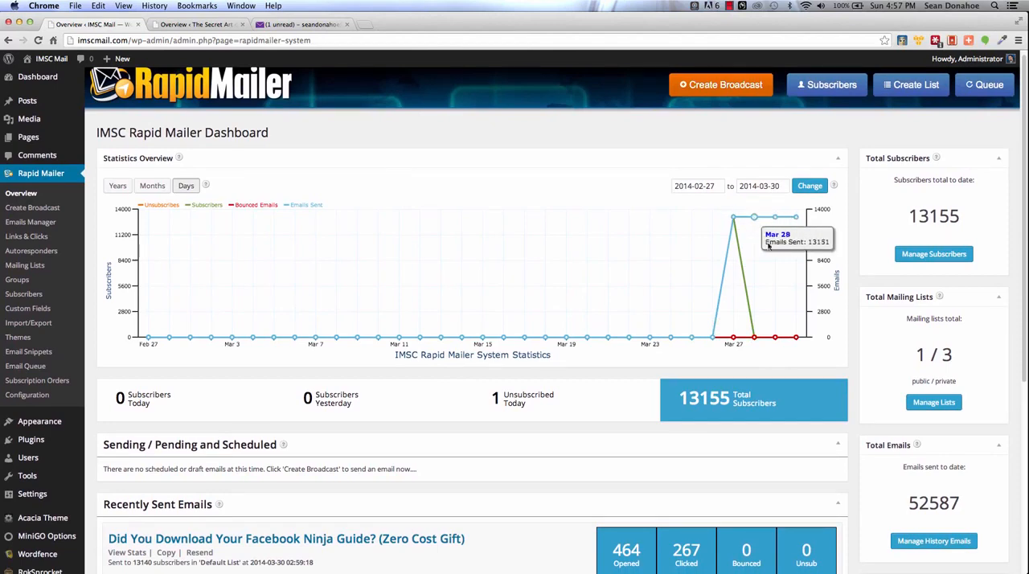
pyautogui.moveTo(799, 336)
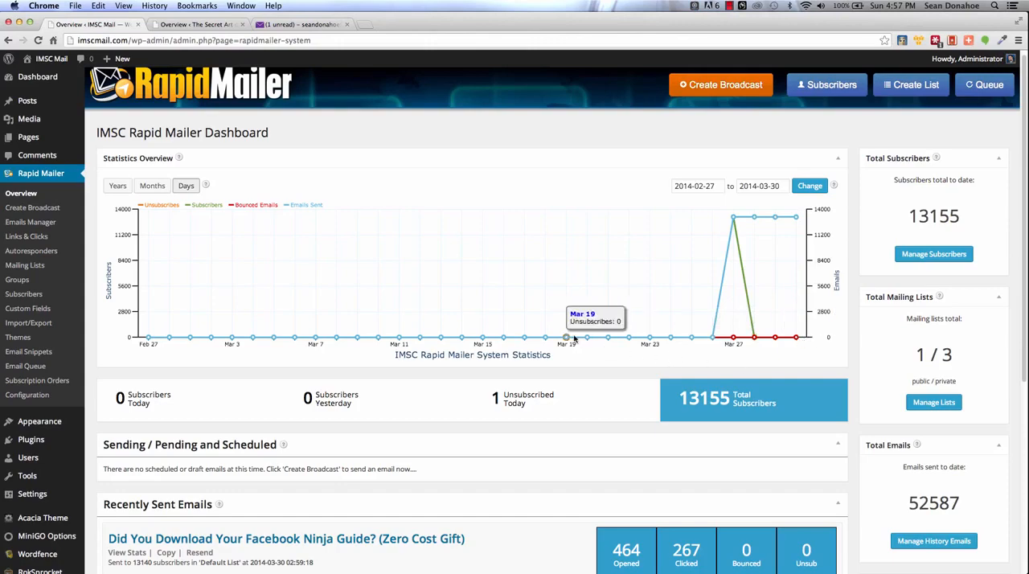
pyautogui.scroll(-2, 333, 334)
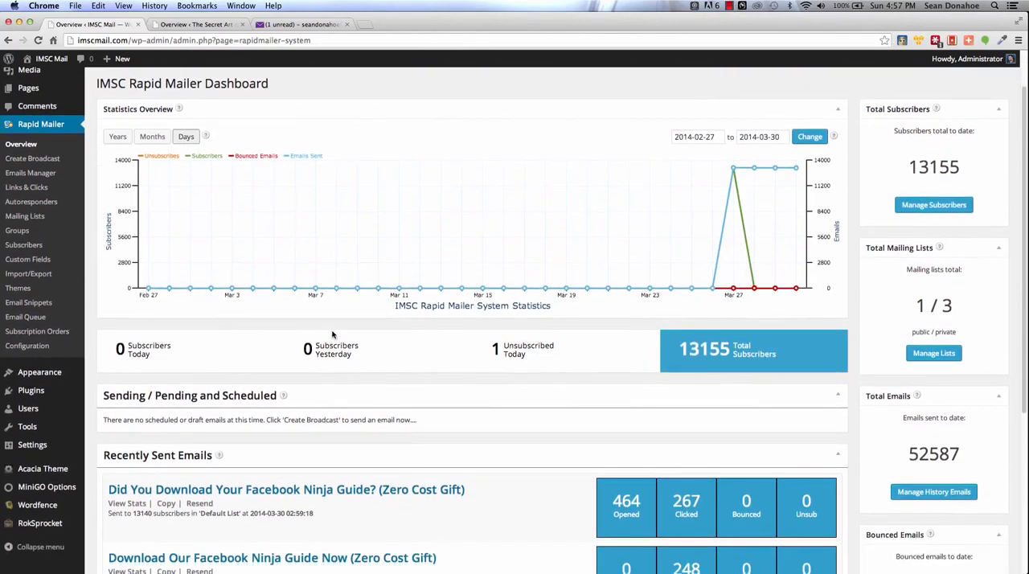
pyautogui.scroll(2, 331, 333)
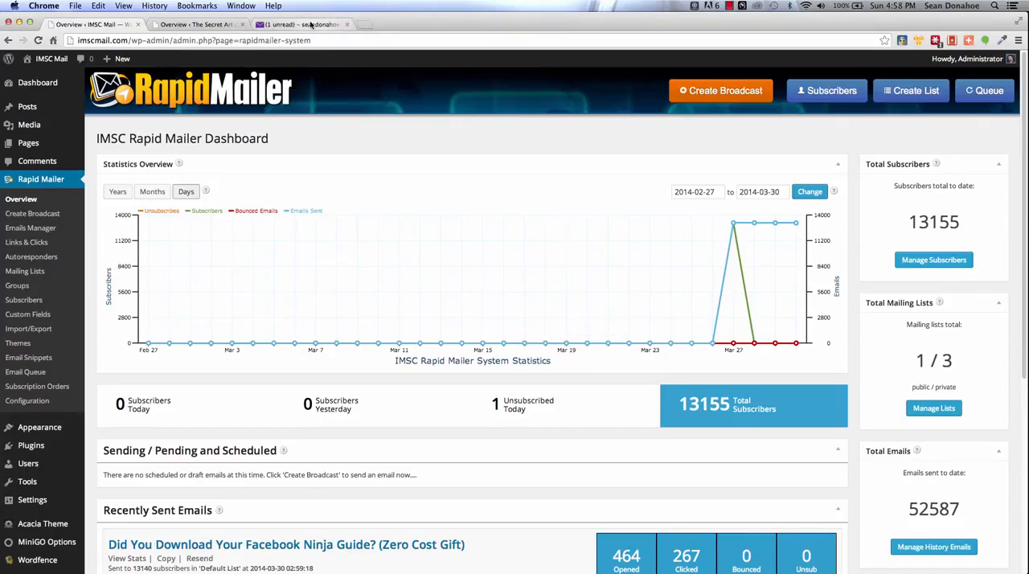
# Step: View the Rapid Mailer dashboard of The Secret Art of Success site, checking its statistics and email sections
pyautogui.click(196, 24)
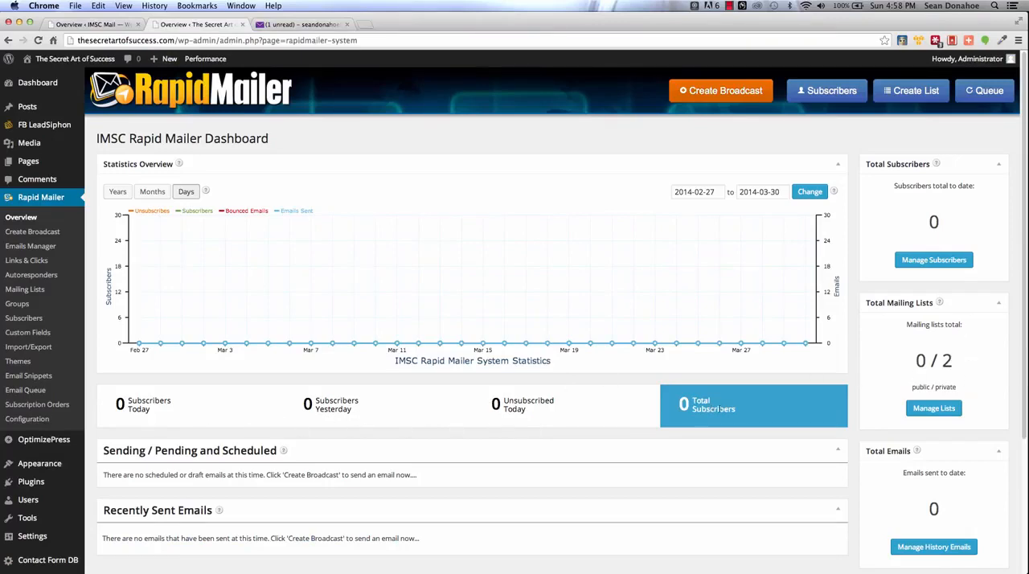
pyautogui.scroll(-5, 369, 488)
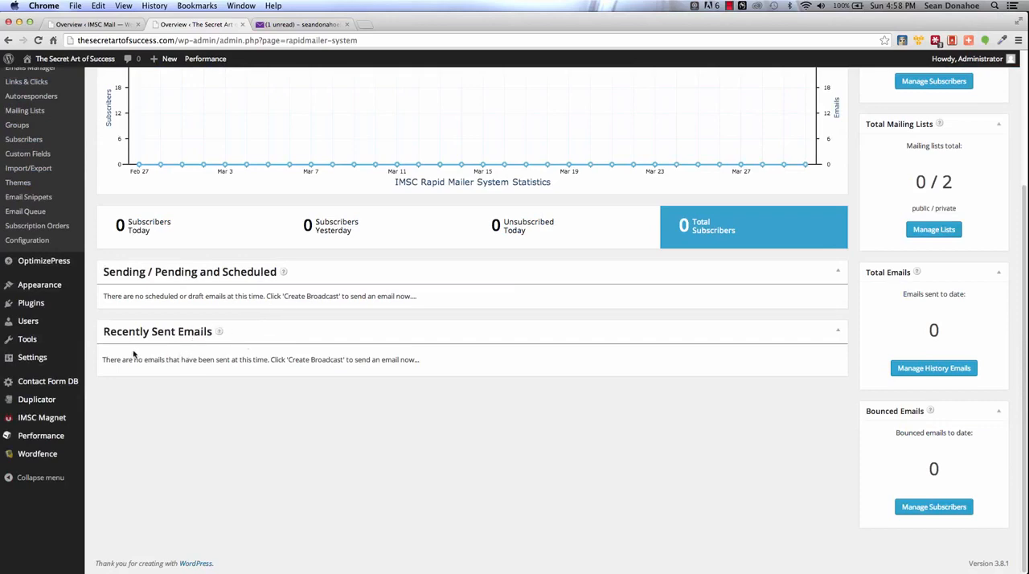
pyautogui.scroll(3, 292, 337)
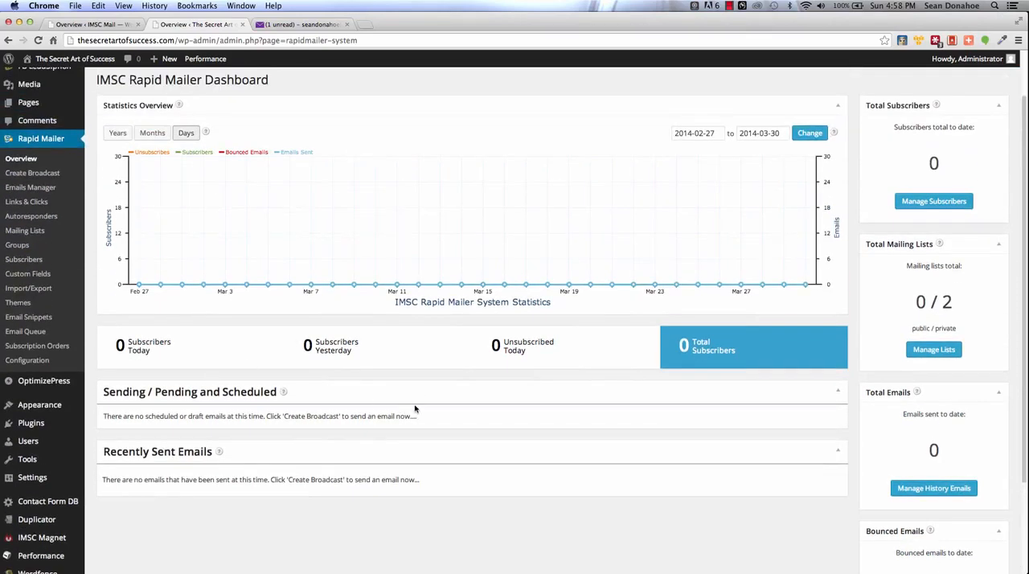
pyautogui.scroll(2, 415, 409)
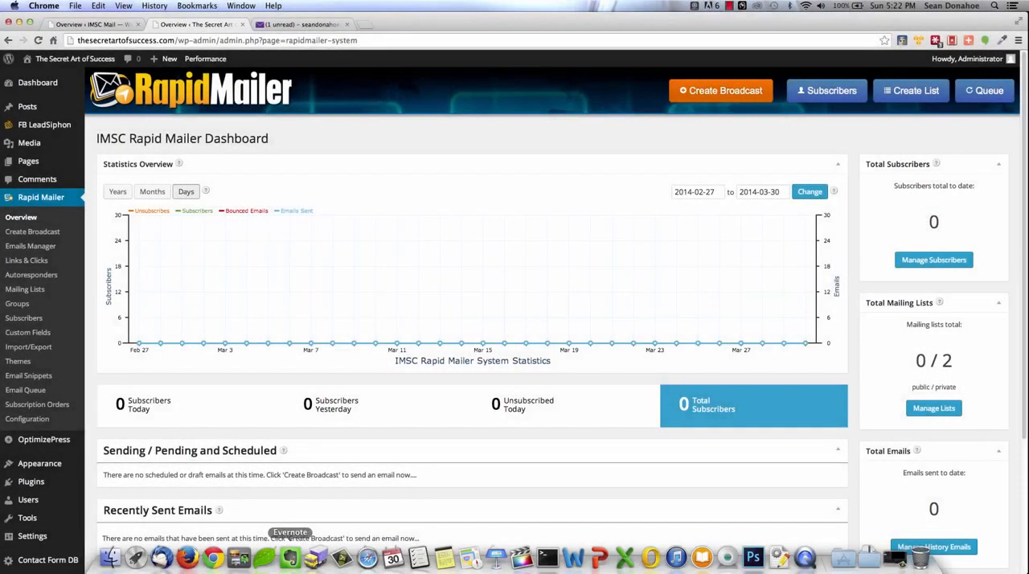
# Step: Switch to Firefox and open the website friendstogmail.com
pyautogui.click(187, 566)
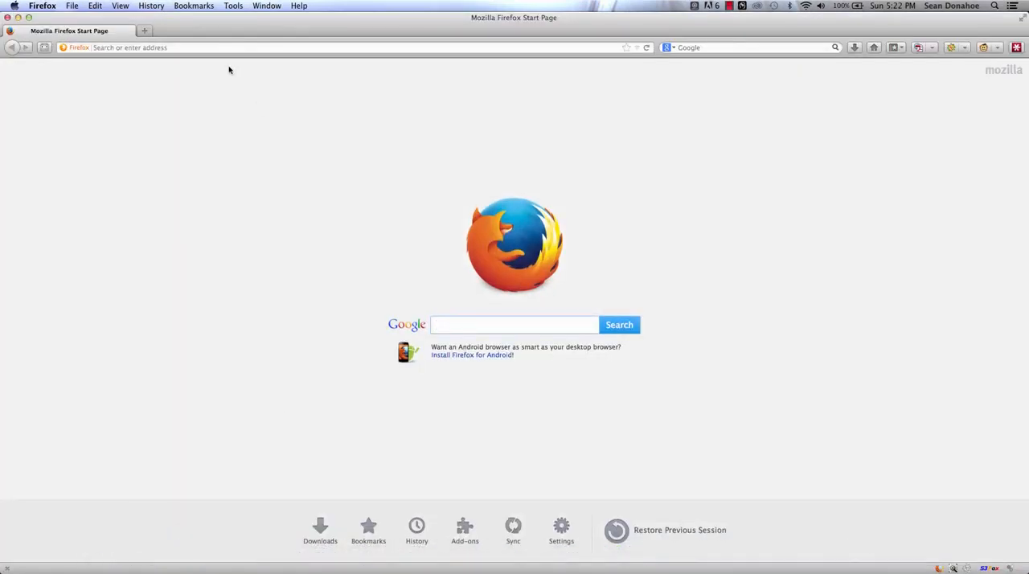
pyautogui.click(210, 48)
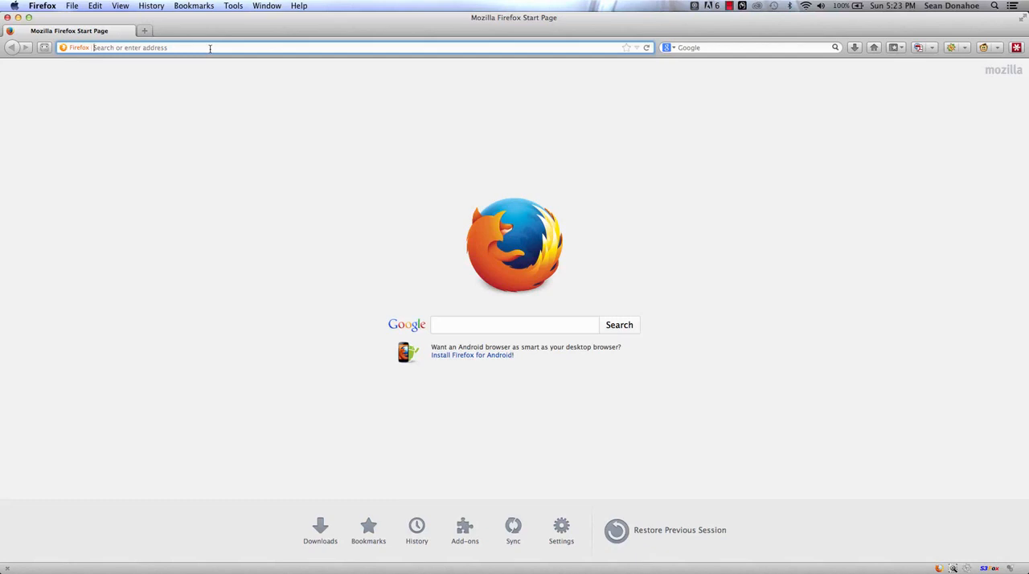
pyautogui.write('friendstogmail.com/')
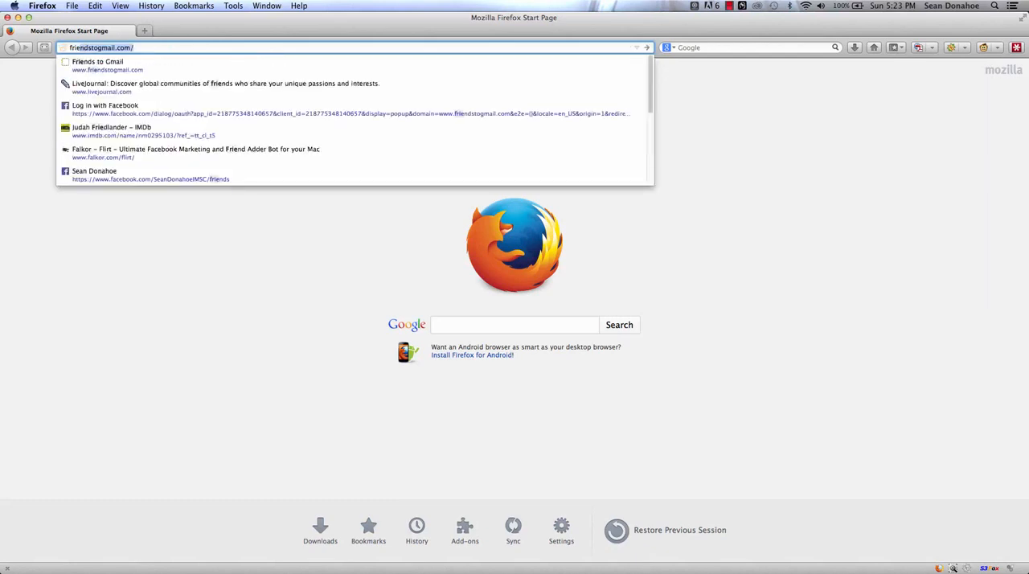
pyautogui.press('Return')
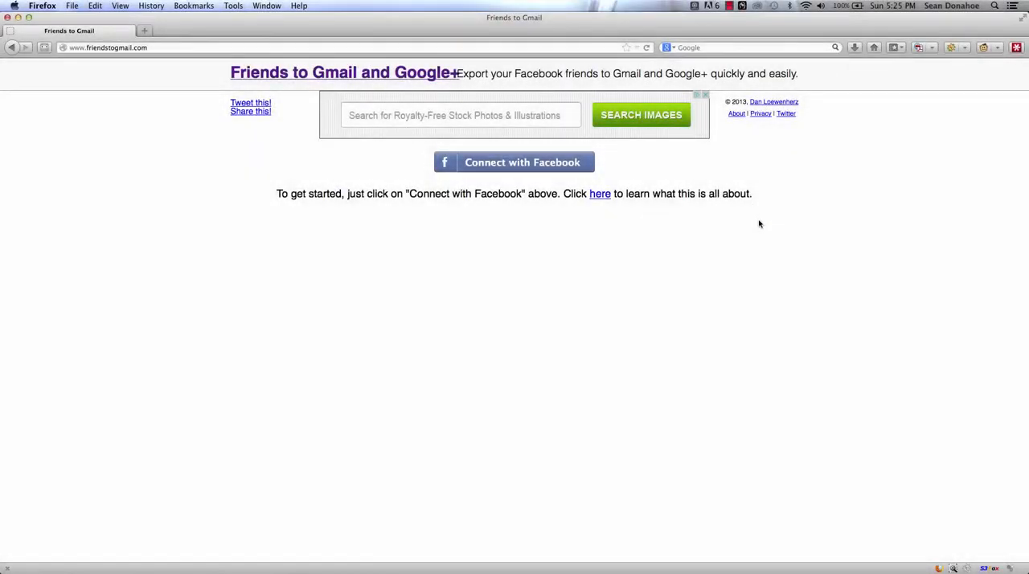
# Step: Connect Friends to Gmail with Facebook, approve the requested access and load the friends list
pyautogui.click(526, 162)
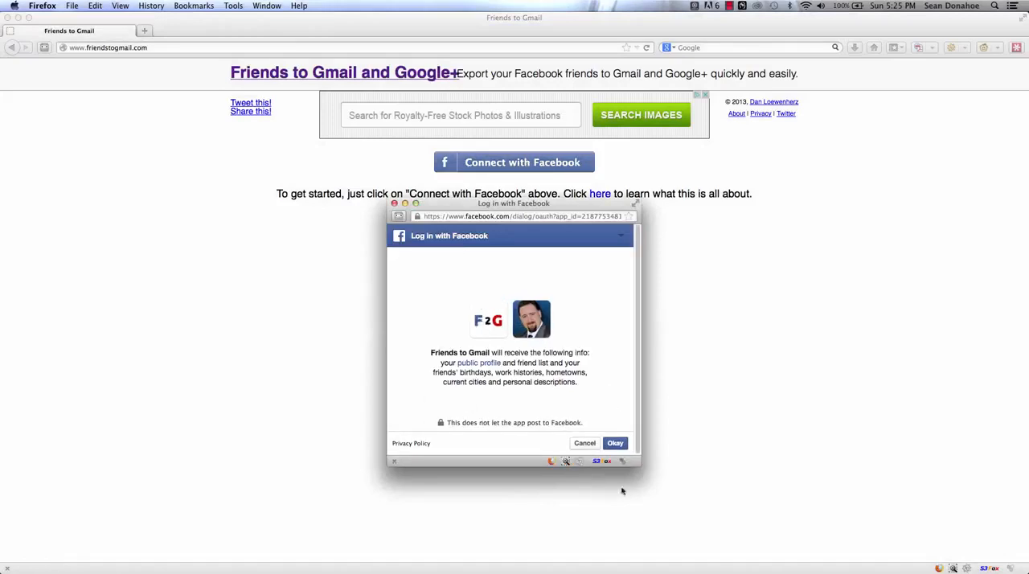
pyautogui.click(608, 446)
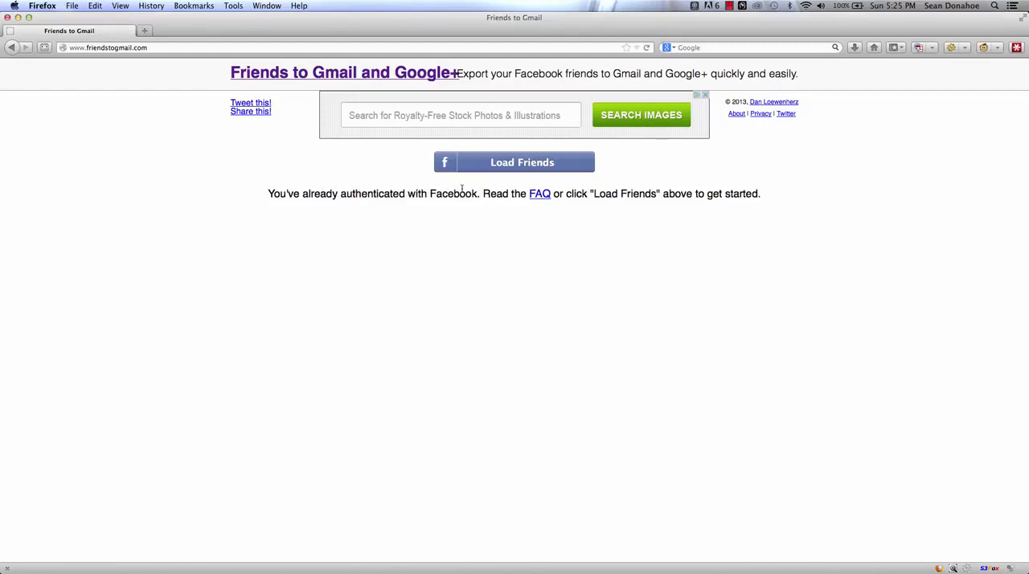
pyautogui.click(493, 166)
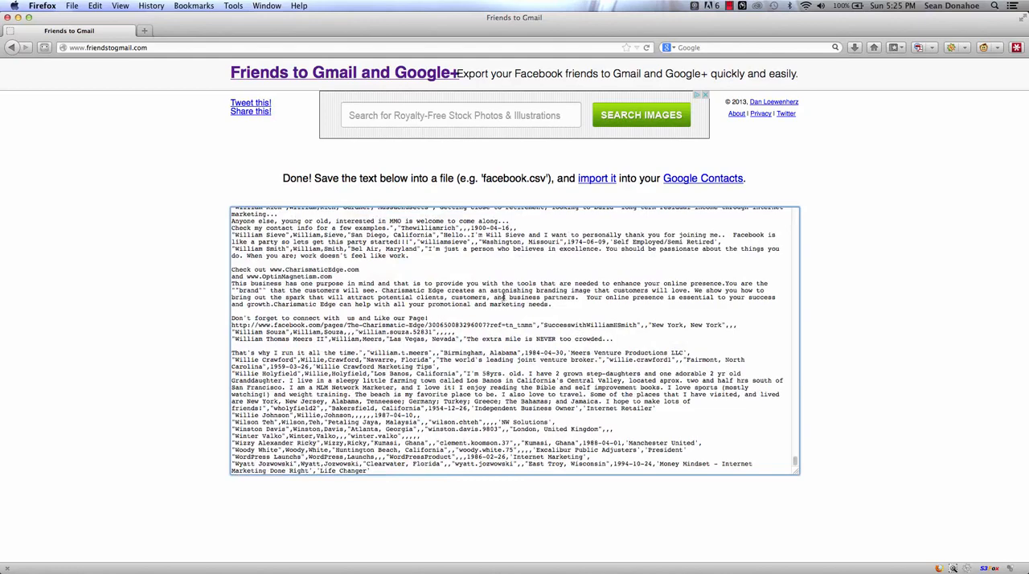
# Step: Copy all of the exported friends text and paste it into a blank document in EditRocket
pyautogui.press('super+a')
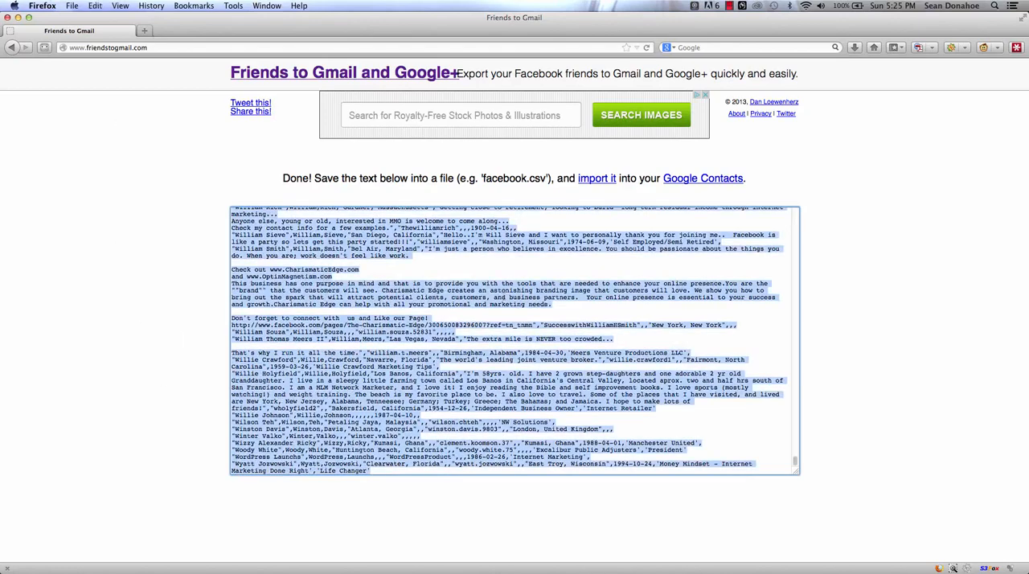
pyautogui.moveTo(259, 563)
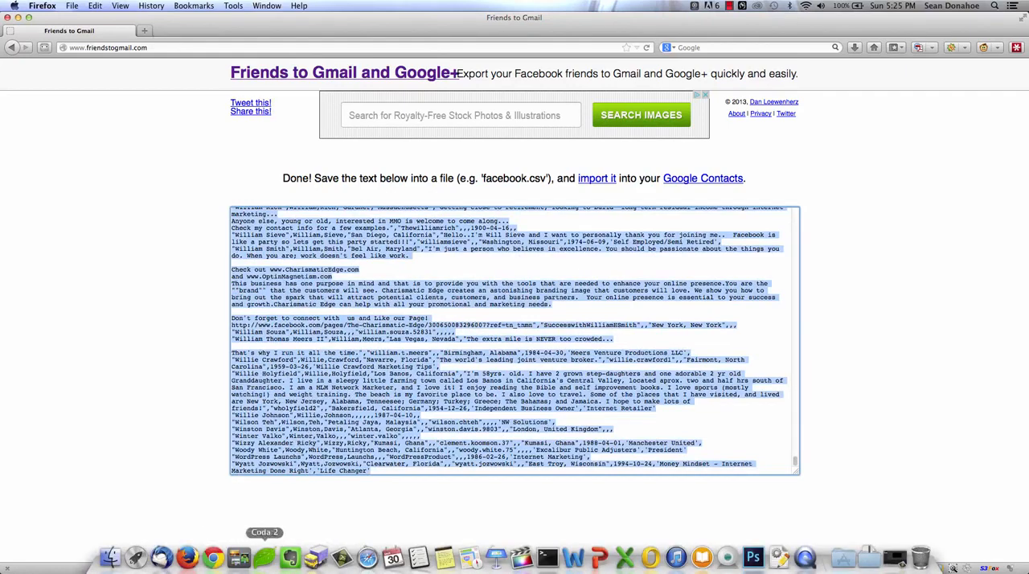
pyautogui.click(624, 557)
pyautogui.press('super+Tab')
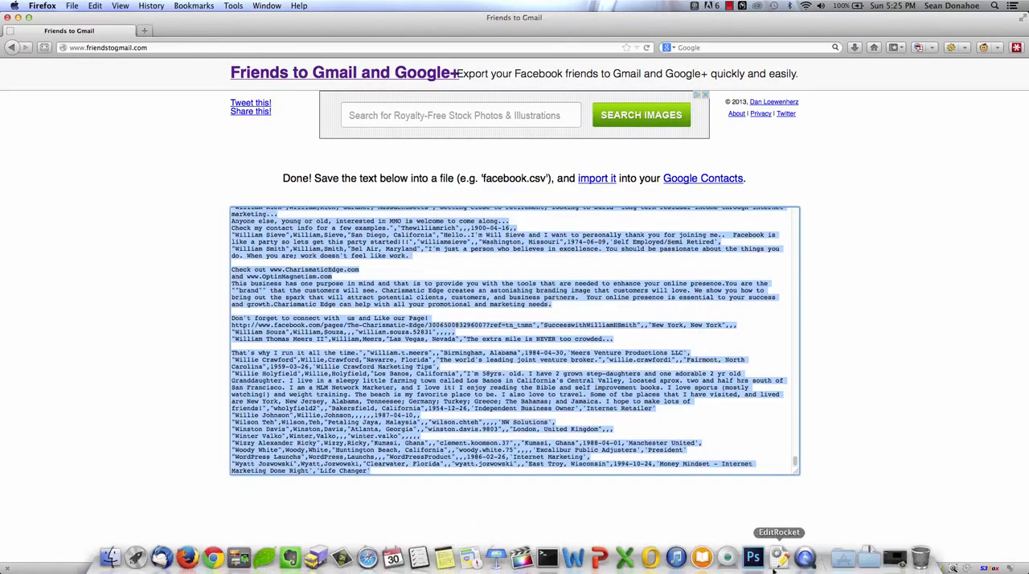
pyautogui.click(778, 565)
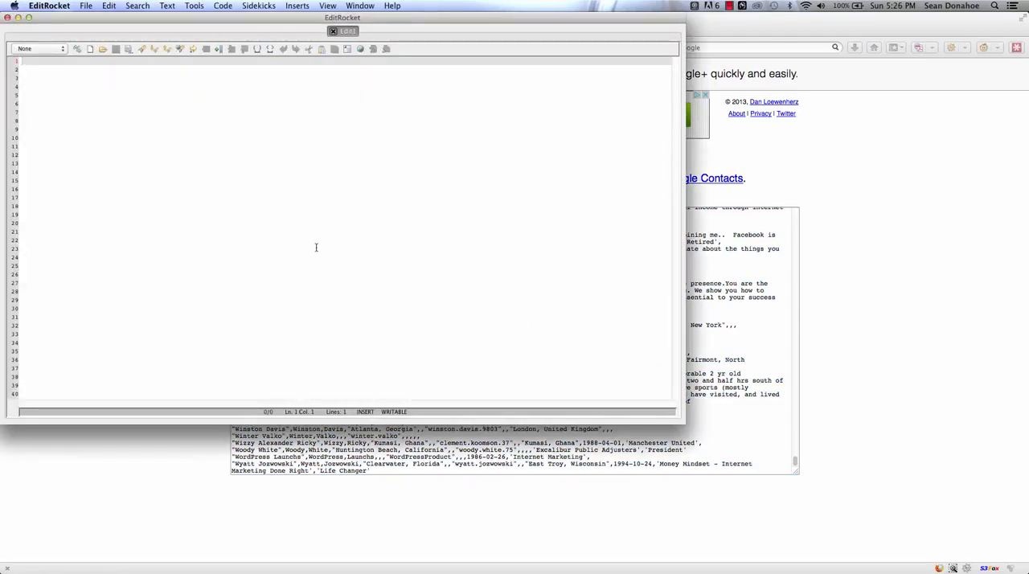
pyautogui.press('super+v')
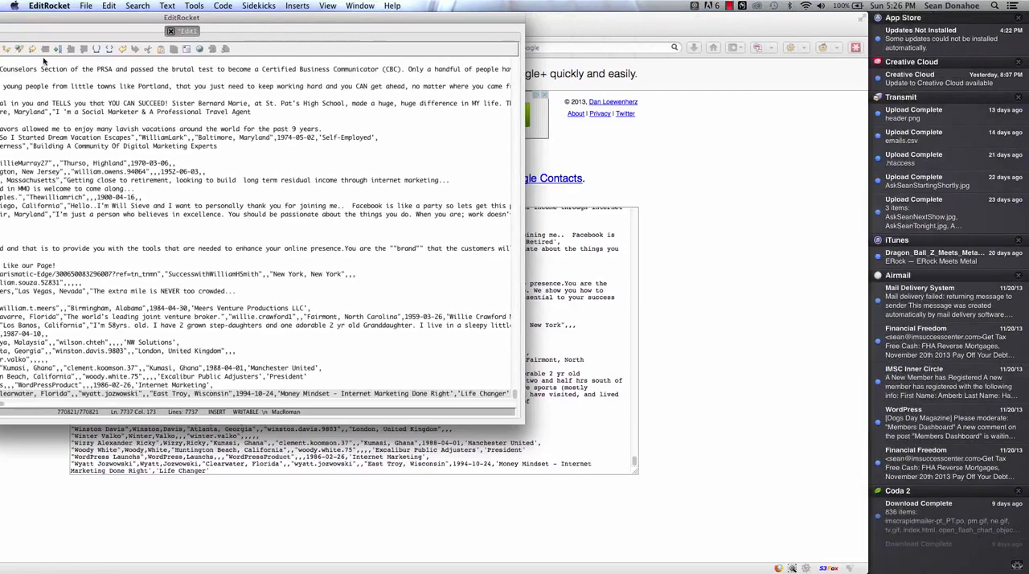
# Step: Convert the pasted contacts document to Windows line breaks (\r\n)
pyautogui.click(68, 28)
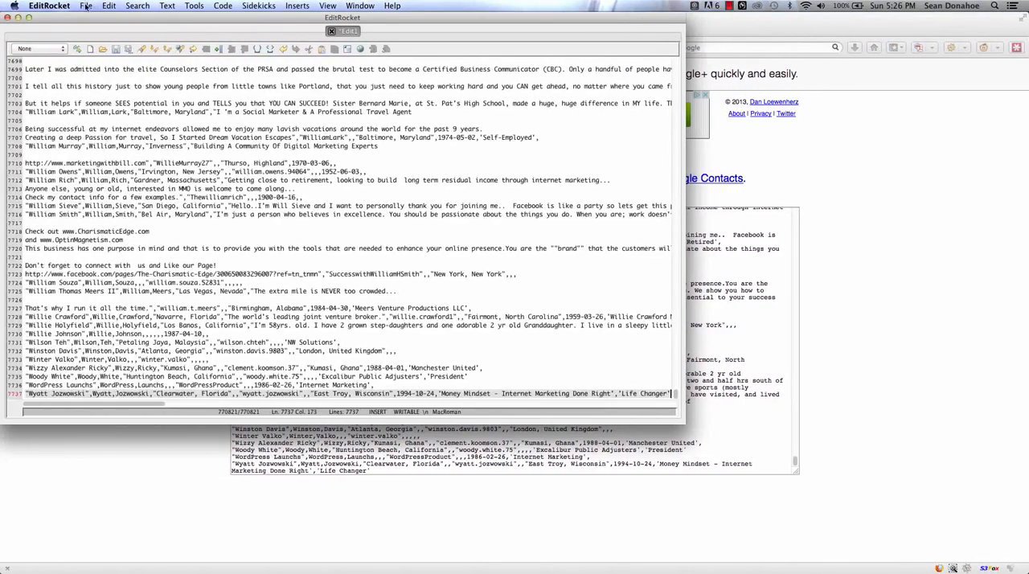
pyautogui.click(85, 6)
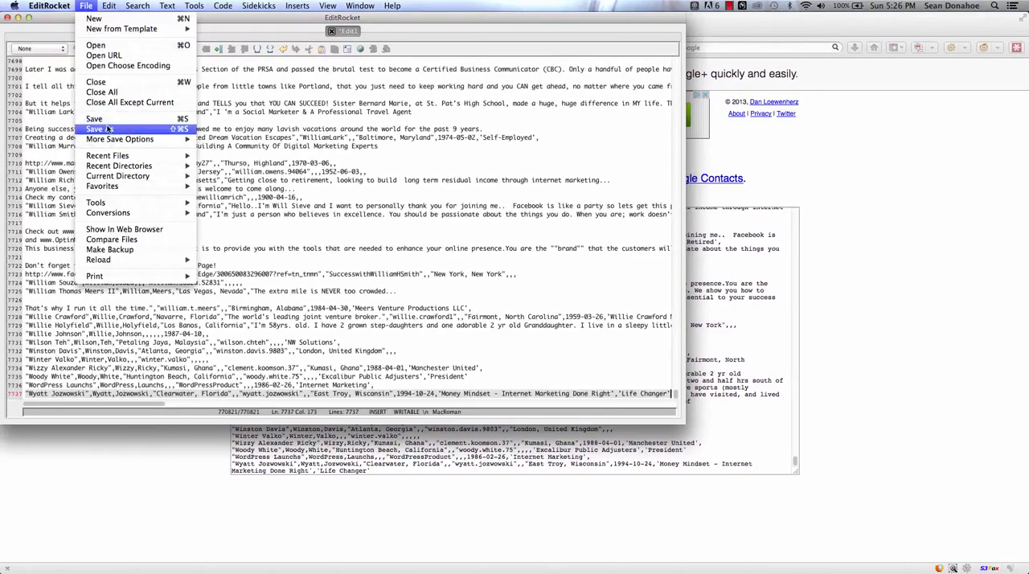
pyautogui.moveTo(121, 214)
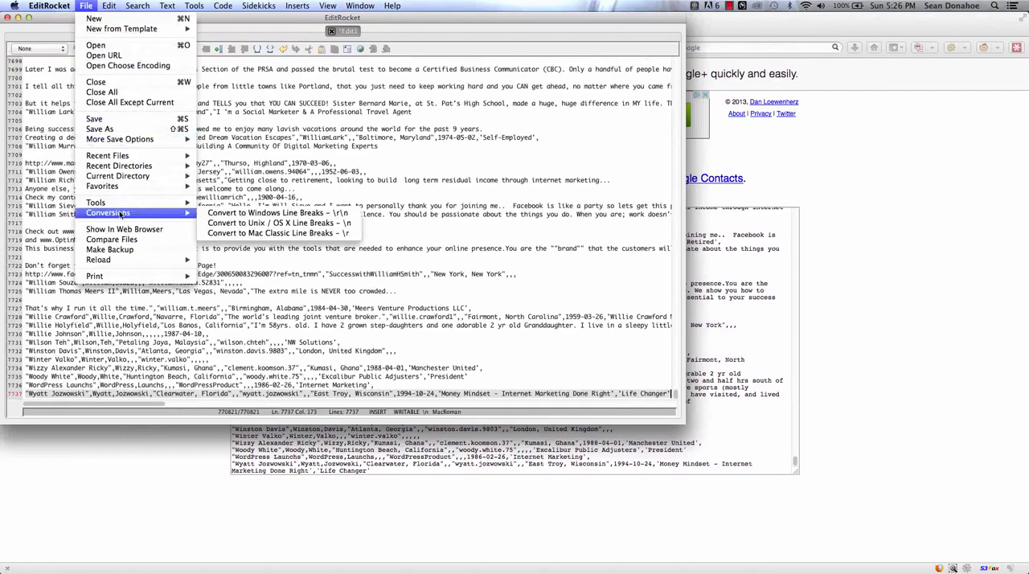
pyautogui.click(295, 214)
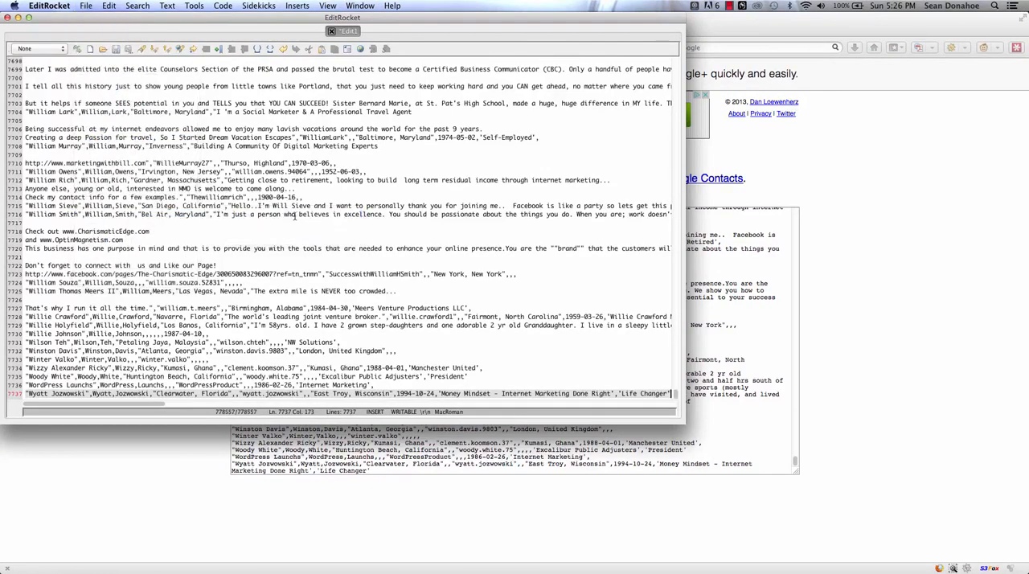
# Step: Save the document to the Desktop as Contacts.csv
pyautogui.click(84, 6)
pyautogui.click(129, 129)
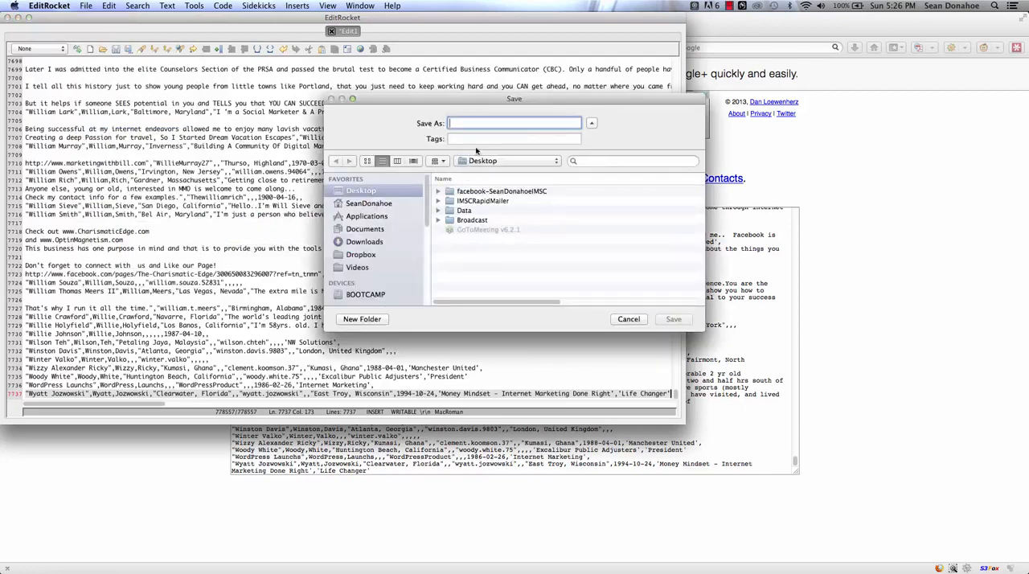
pyautogui.write('Contacts.cs')
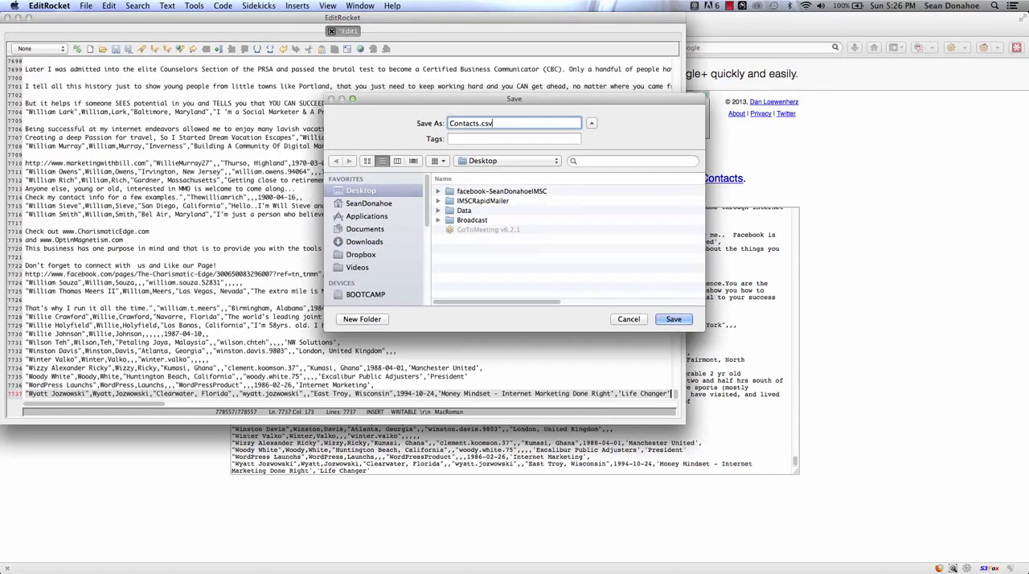
pyautogui.write('v')
pyautogui.press('Return')
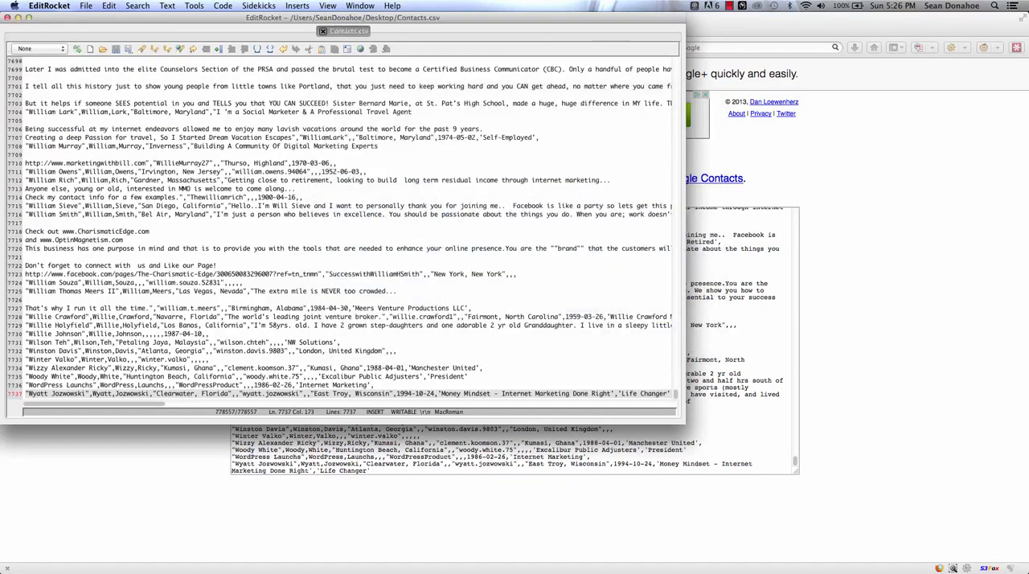
# Step: Put away the EditRocket and Friends to Gmail browser windows and switch to the blank Excel workbook
pyautogui.click(18, 18)
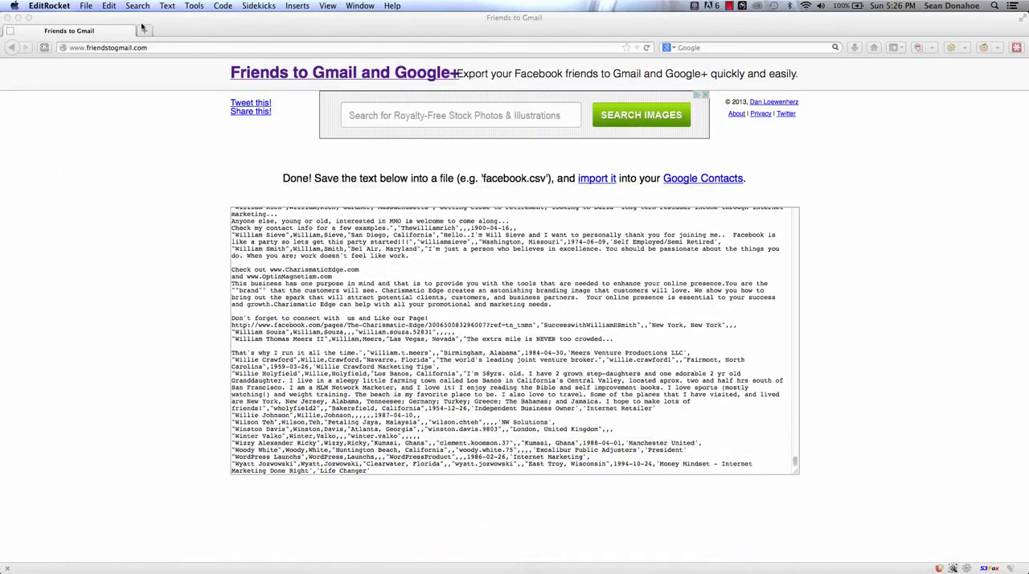
pyautogui.click(22, 22)
pyautogui.press('super+a')
pyautogui.click(18, 18)
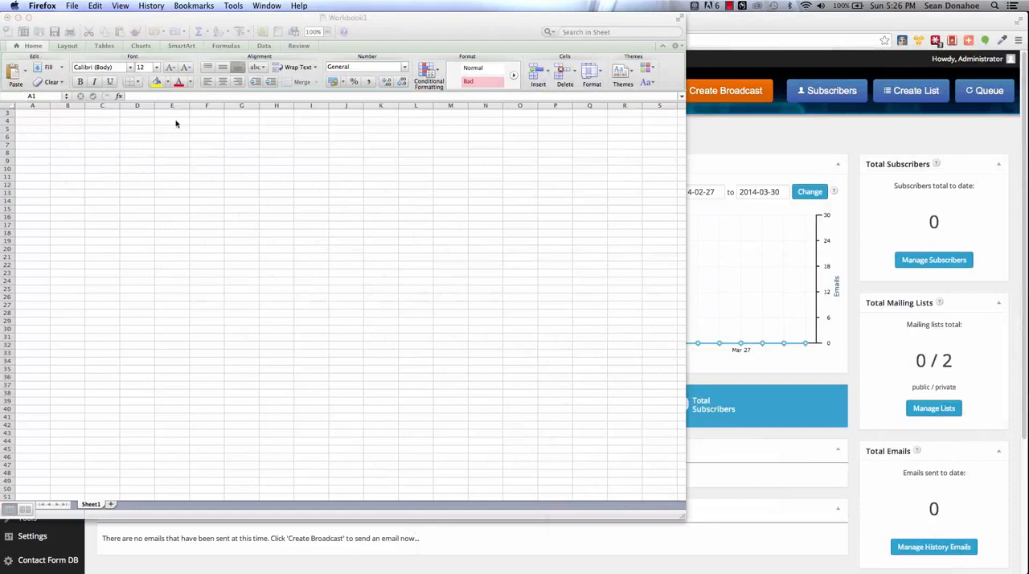
pyautogui.click(60, 19)
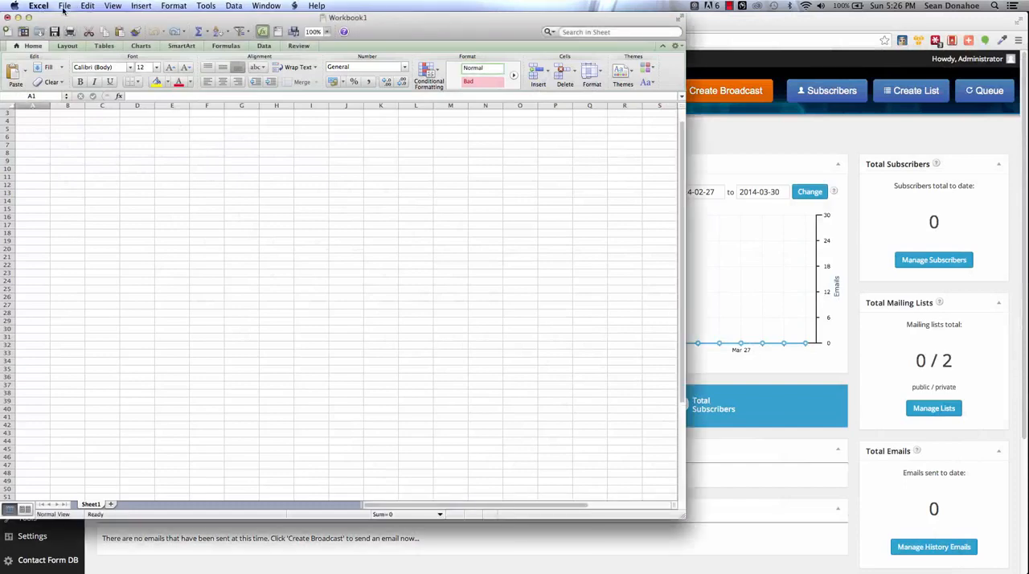
# Step: Open Contacts.csv from the Desktop, enabling All Files so that it can be selected
pyautogui.click(63, 8)
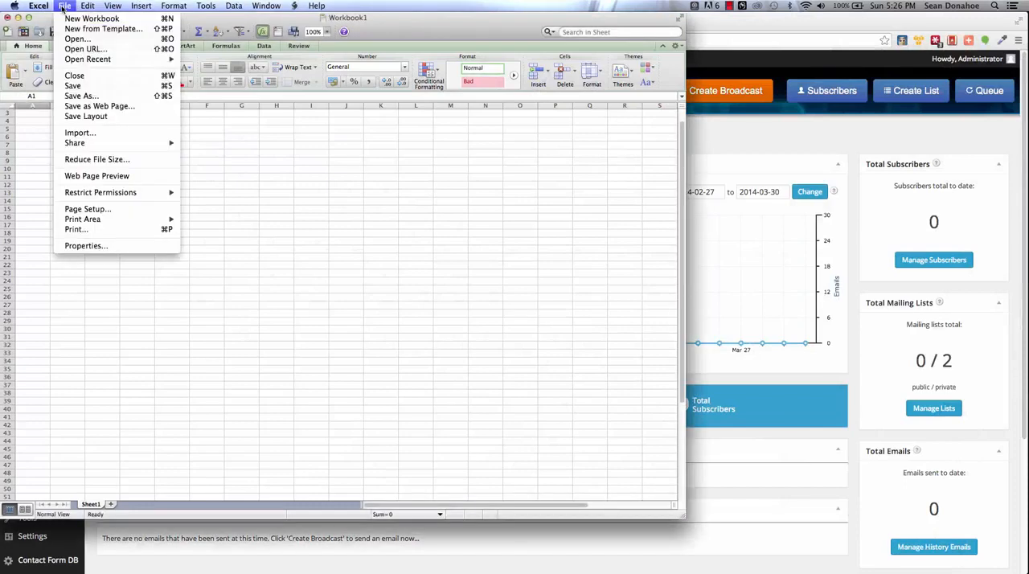
pyautogui.click(79, 40)
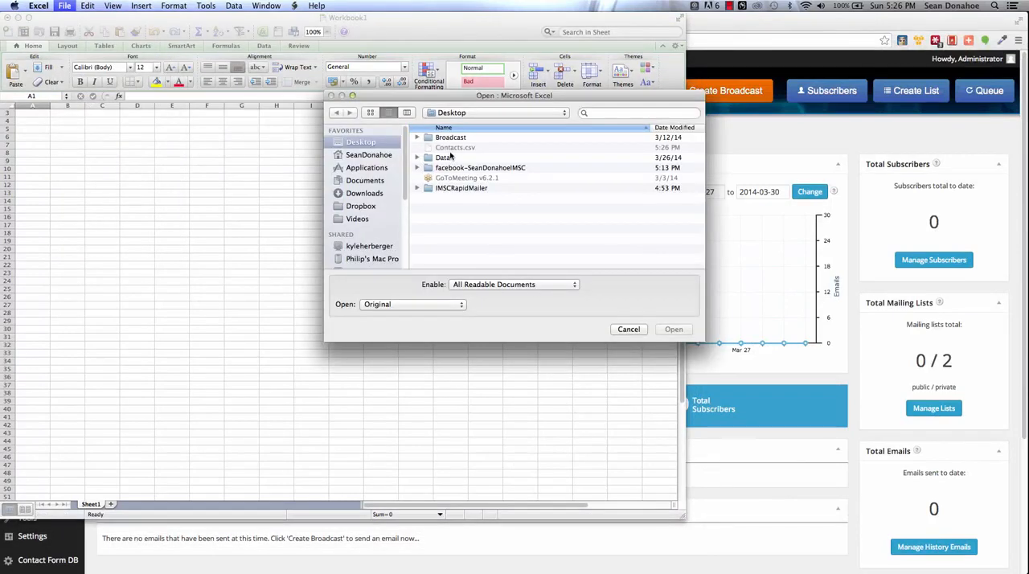
pyautogui.click(464, 284)
pyautogui.click(474, 413)
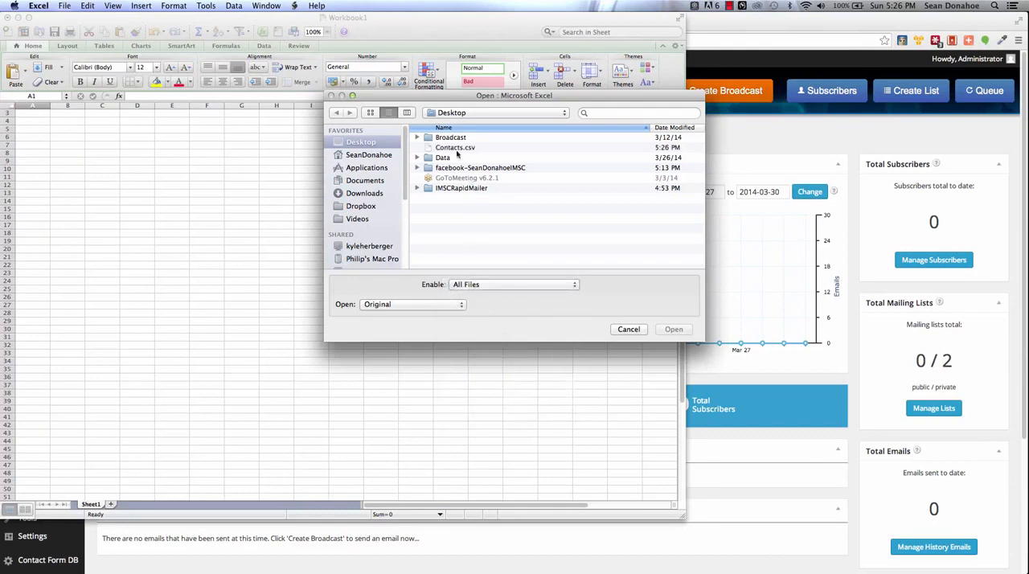
pyautogui.click(446, 148)
pyautogui.click(669, 329)
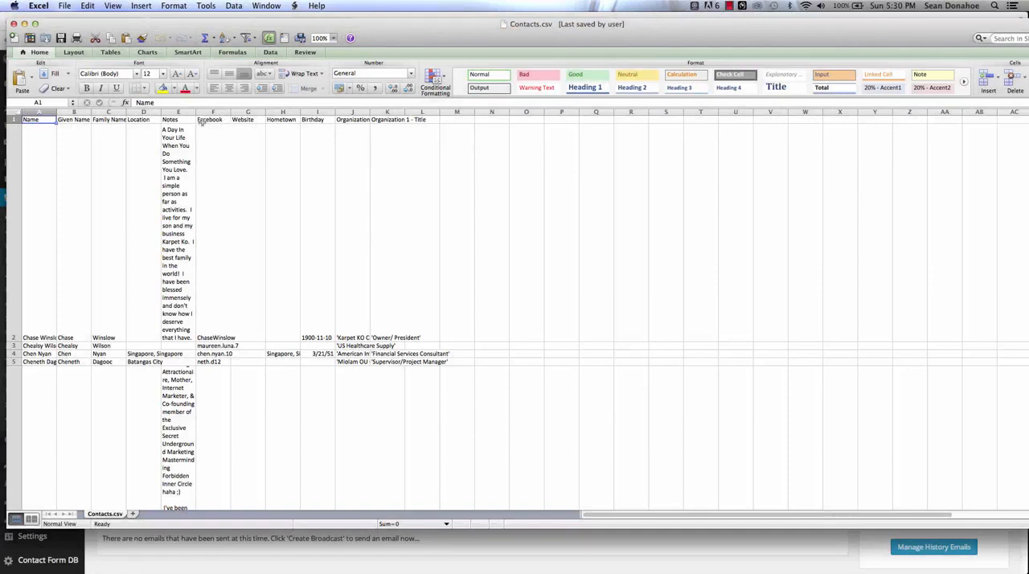
# Step: Delete all columns except Given Name and Facebook from the contacts sheet
pyautogui.click(42, 113)
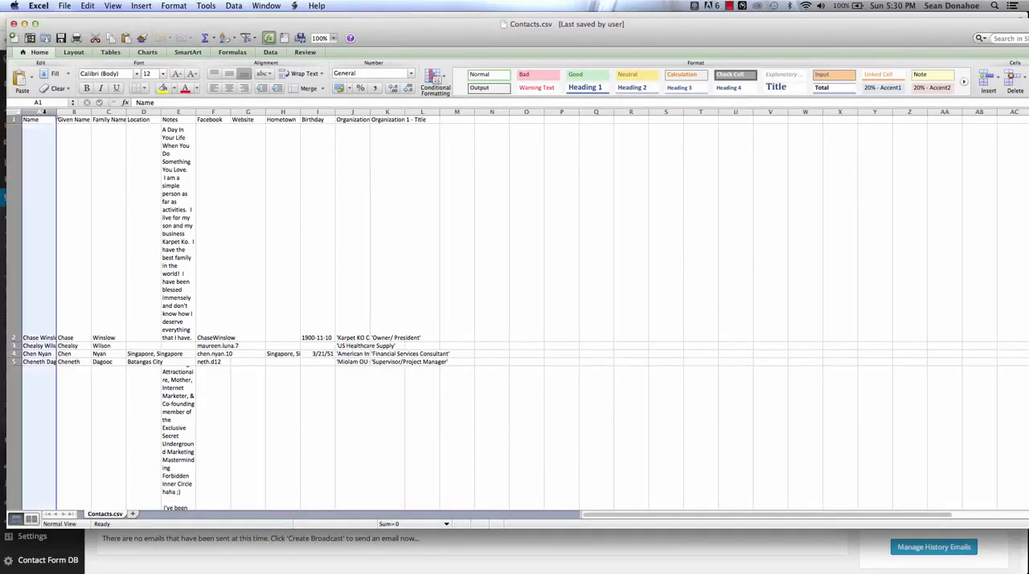
pyautogui.keyDown('super'); pyautogui.click(108, 110); pyautogui.keyUp('super')
pyautogui.moveTo(108, 108); pyautogui.dragTo(130, 108)
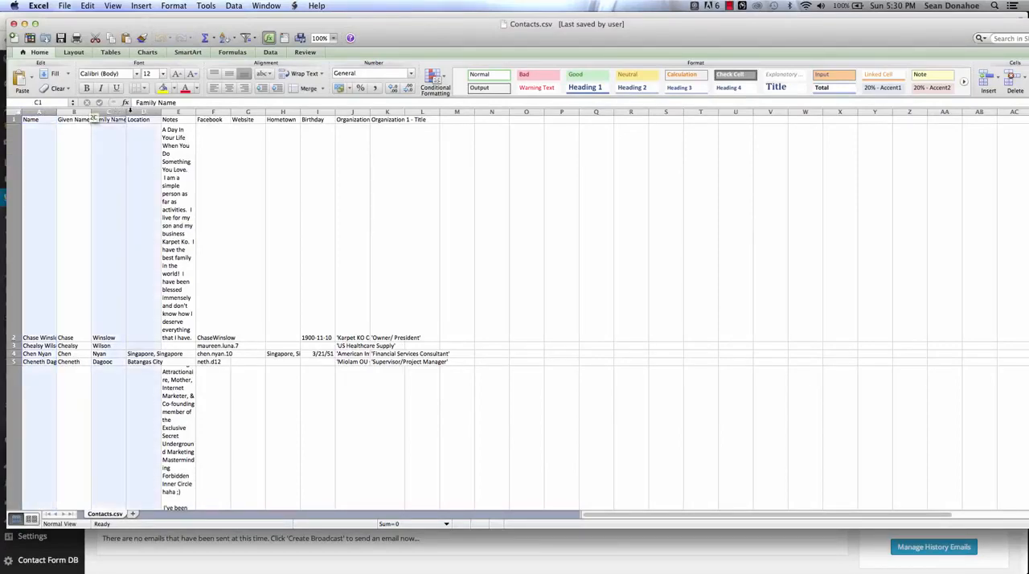
pyautogui.keyDown('super'); pyautogui.click(176, 112); pyautogui.keyUp('super')
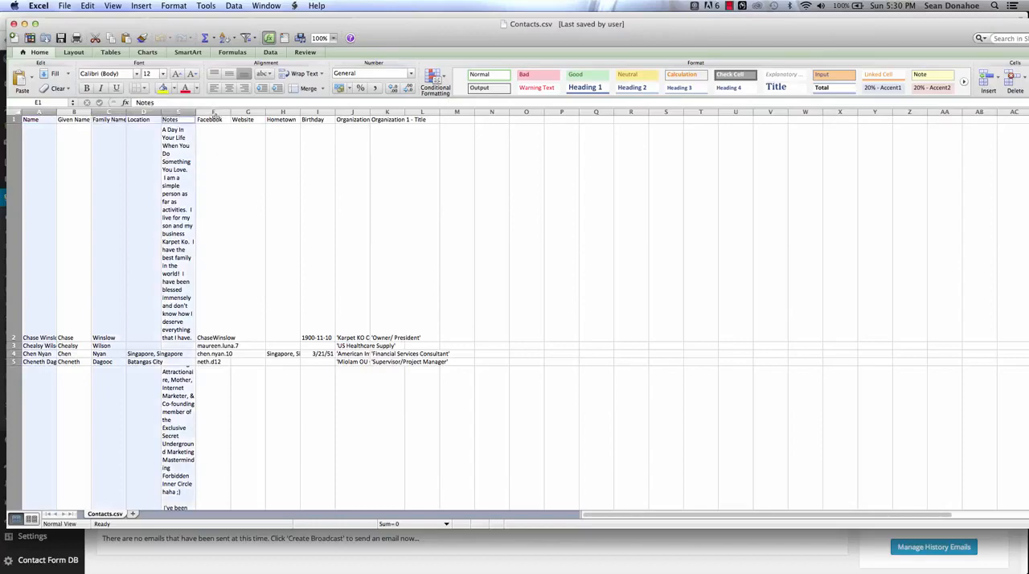
pyautogui.moveTo(247, 111); pyautogui.dragTo(452, 109)
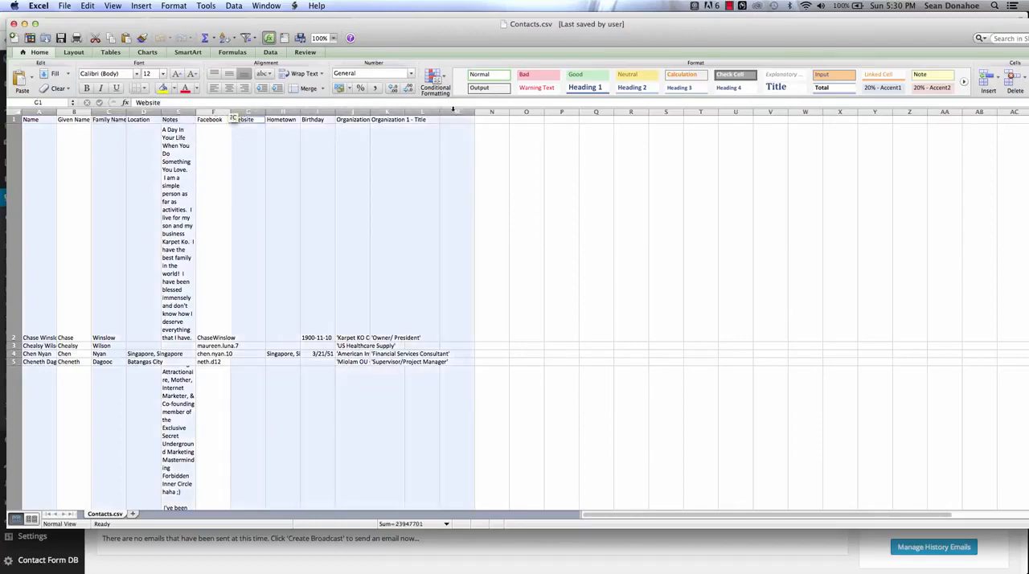
pyautogui.rightClick(386, 112)
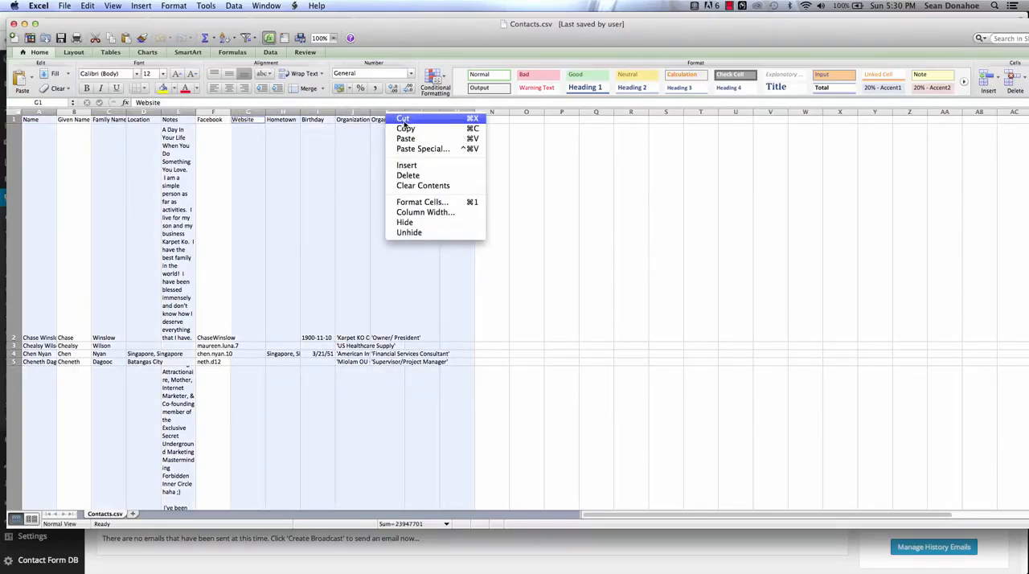
pyautogui.click(408, 176)
pyautogui.click(212, 193)
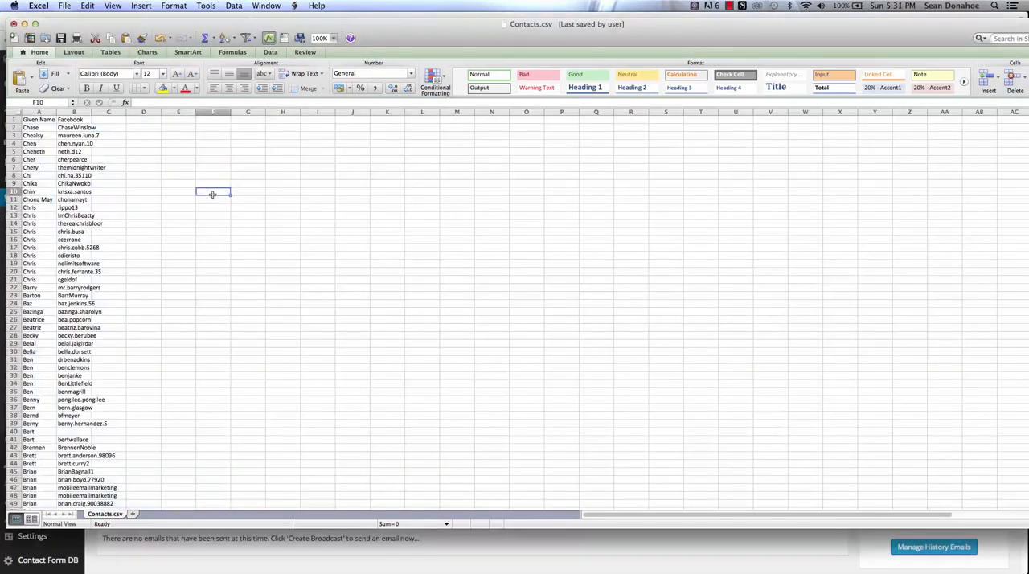
# Step: Enter %%facebook.com in cell C2 and fill it down column C to the last contact row
pyautogui.click(111, 126)
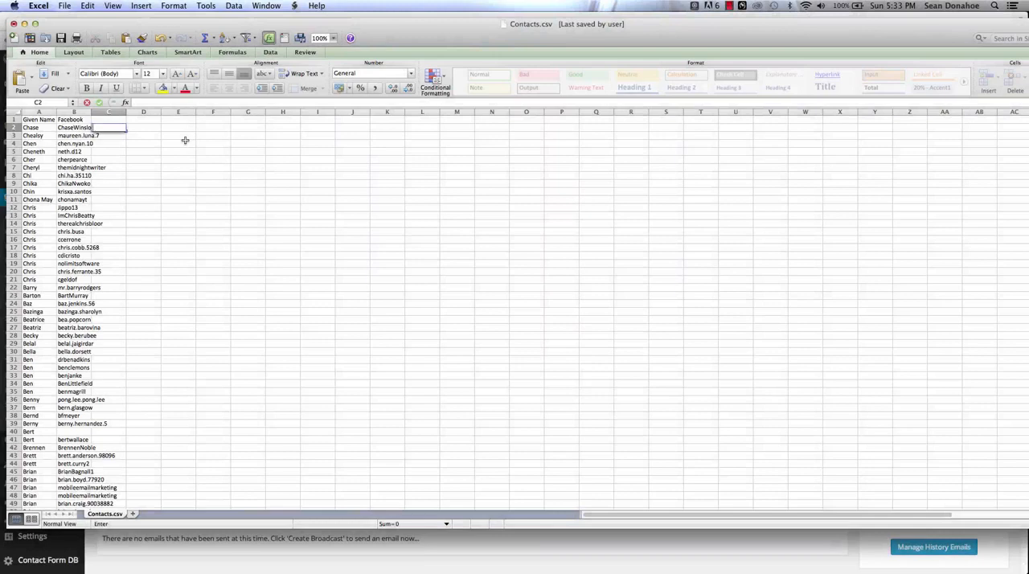
pyautogui.write('%%facebook.com')
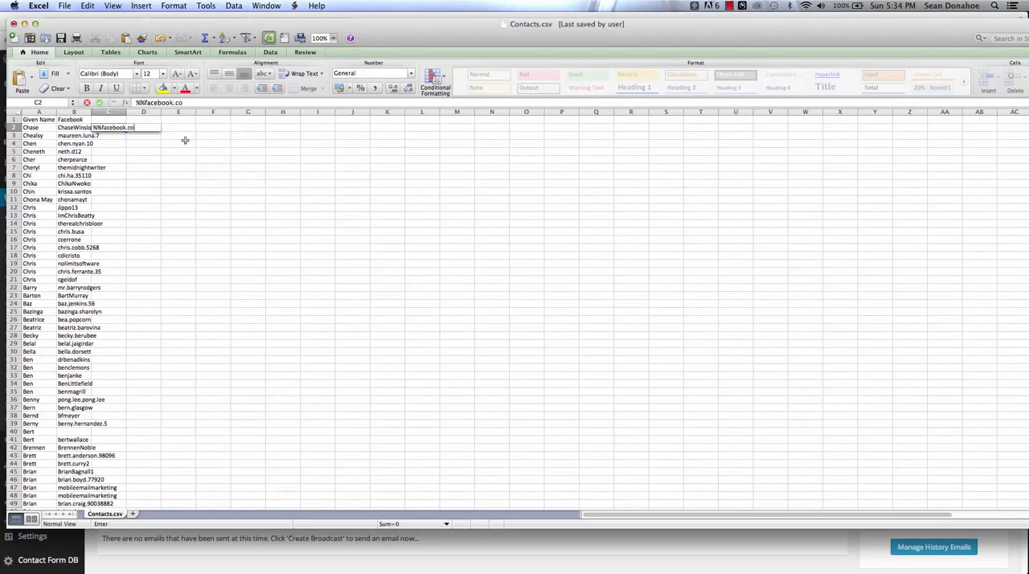
pyautogui.press('Return')
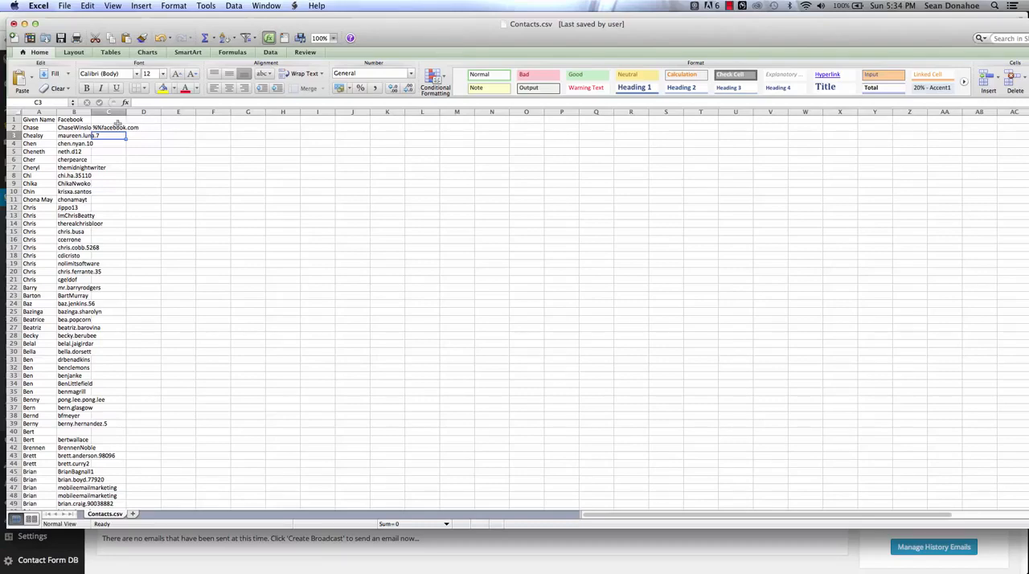
pyautogui.click(117, 127)
pyautogui.moveTo(125, 132); pyautogui.dragTo(129, 515)
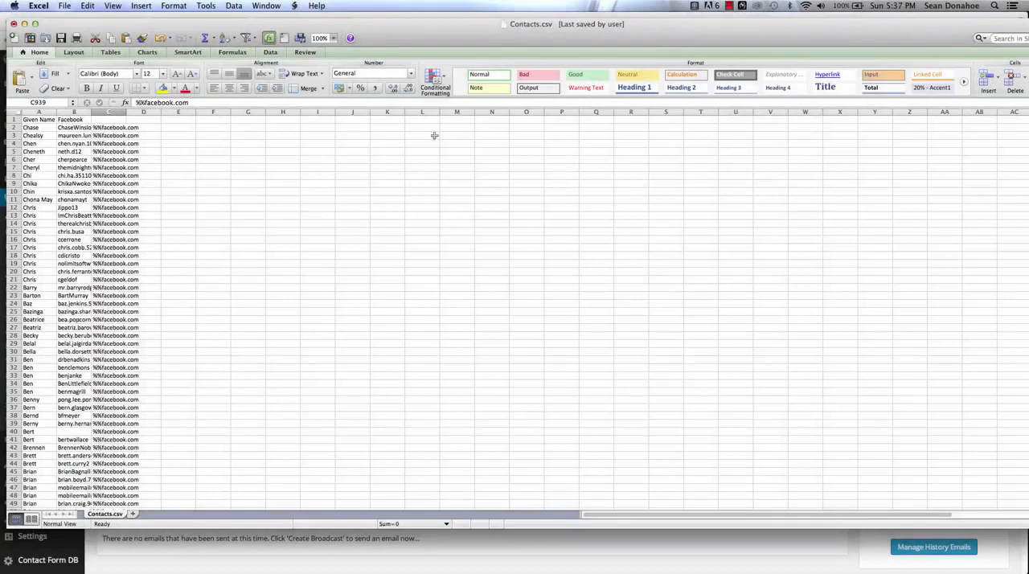
# Step: Sort the contacts in ascending order by the Facebook column, expanding the selection to the other columns
pyautogui.click(69, 434)
pyautogui.scroll(-1, 101, 433)
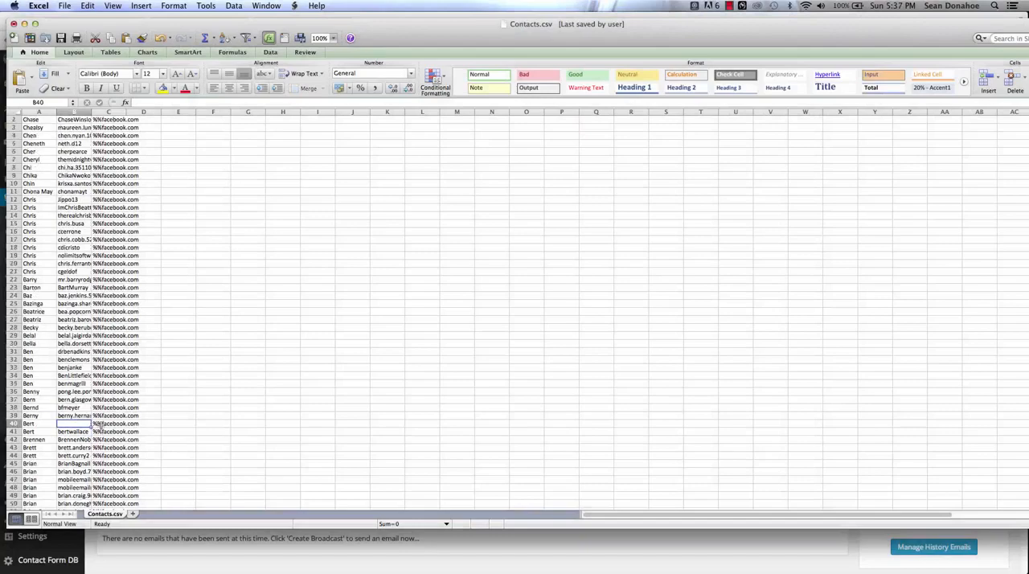
pyautogui.click(74, 112)
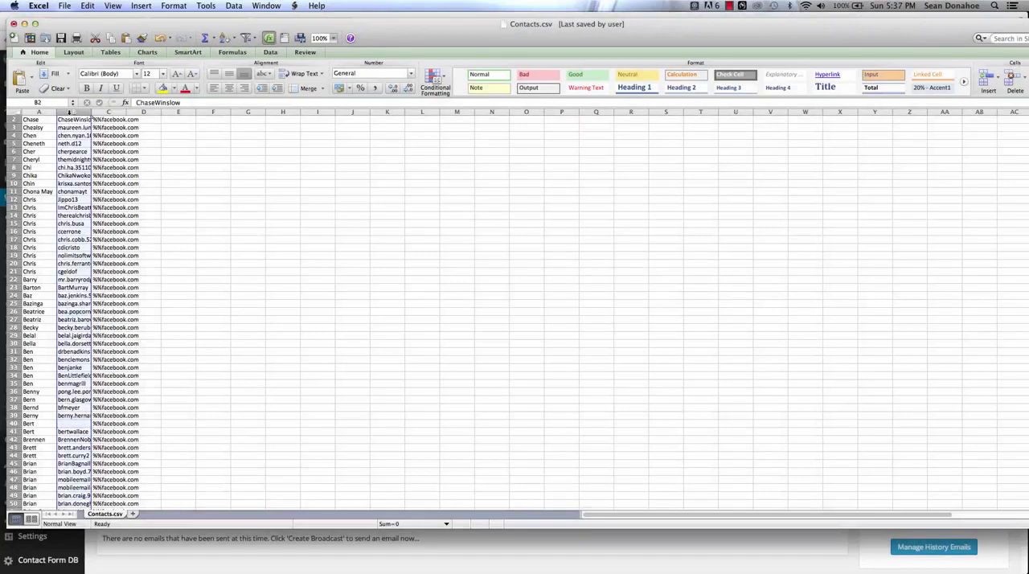
pyautogui.click(227, 39)
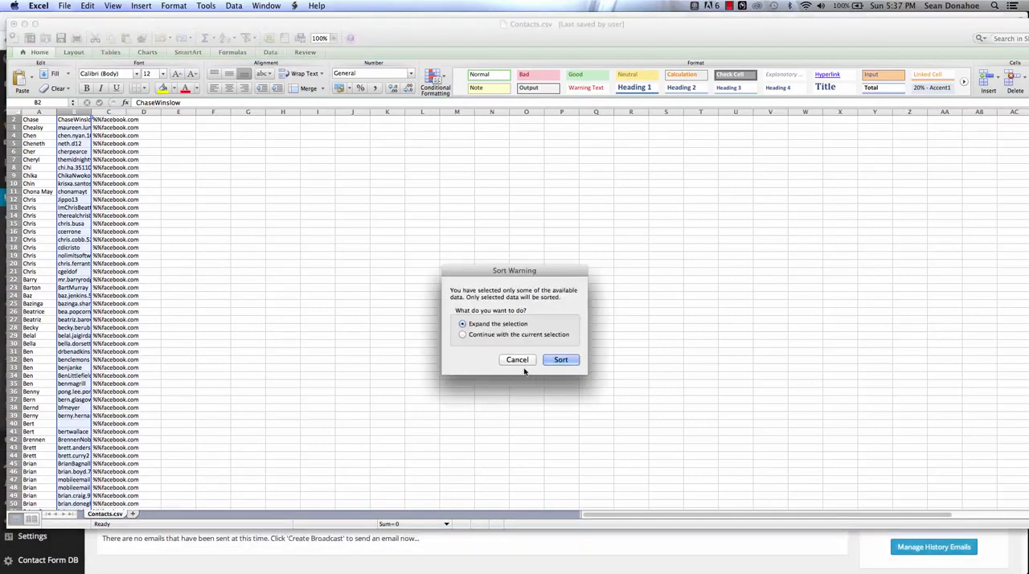
pyautogui.click(560, 360)
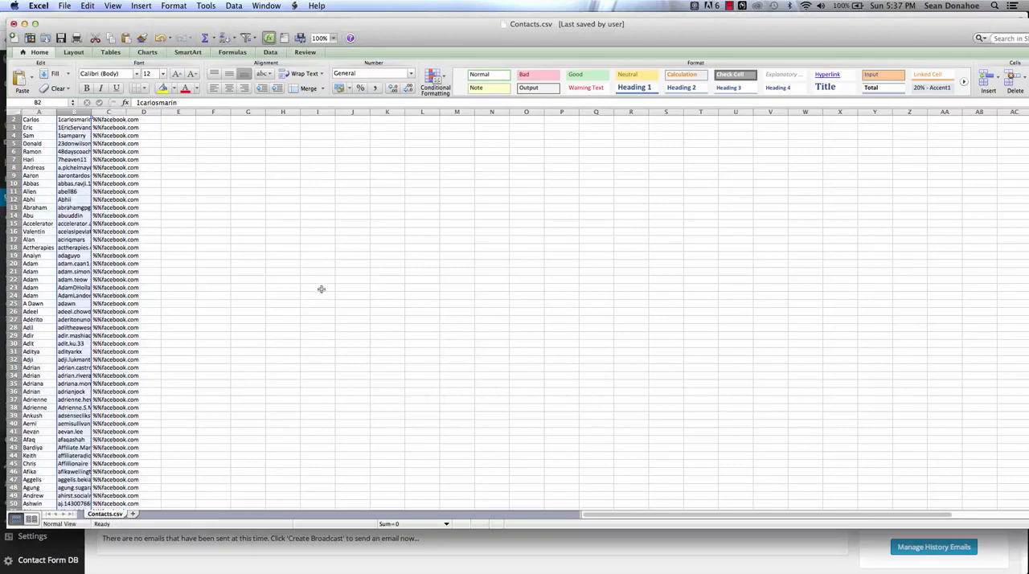
# Step: Clear the contents of rows 2356 to 2391, where the contacts have no Facebook username
pyautogui.scroll(1, 321, 289)
pyautogui.scroll(-20, 321, 292)
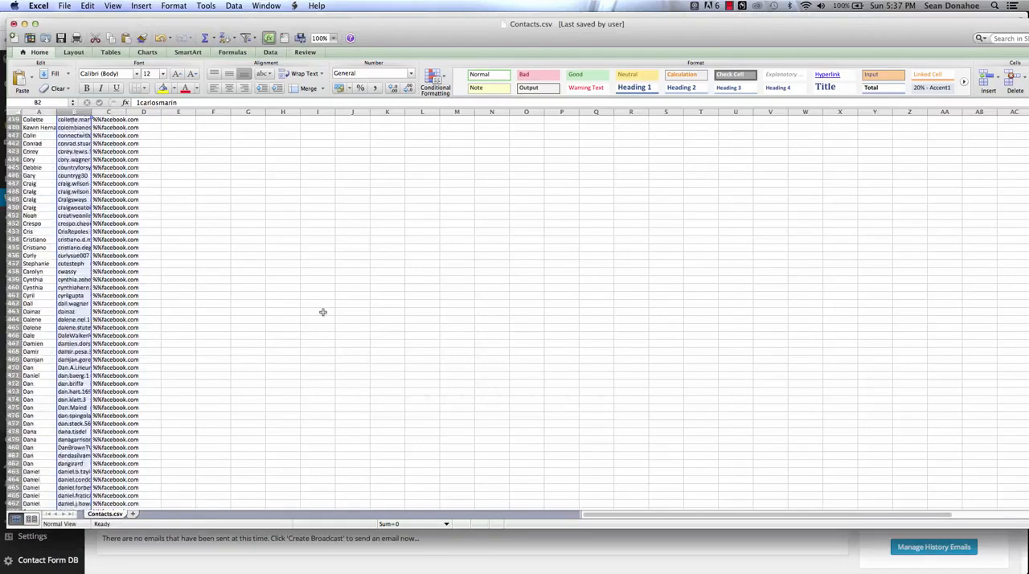
pyautogui.scroll(-20, 323, 311)
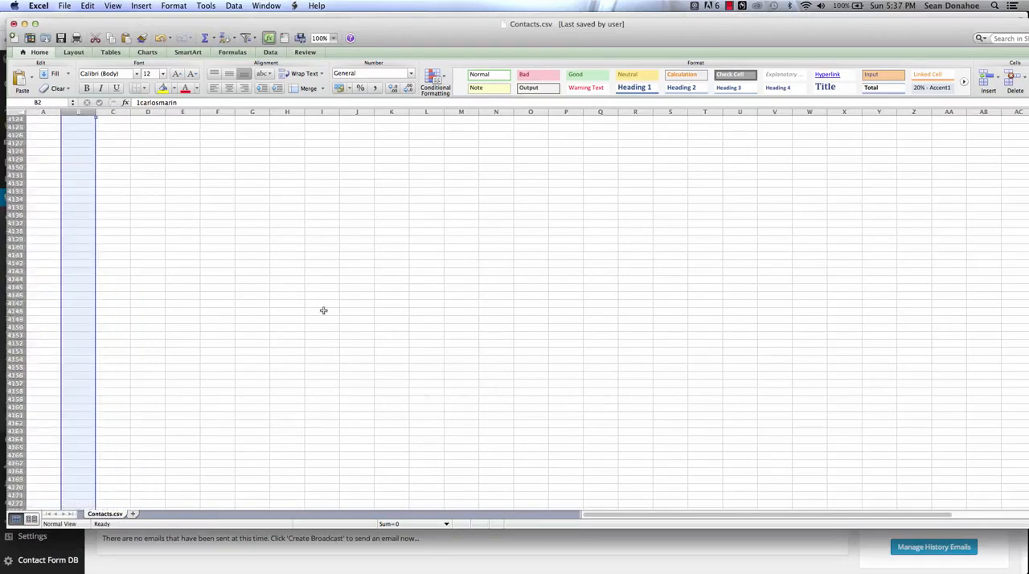
pyautogui.scroll(20, 323, 310)
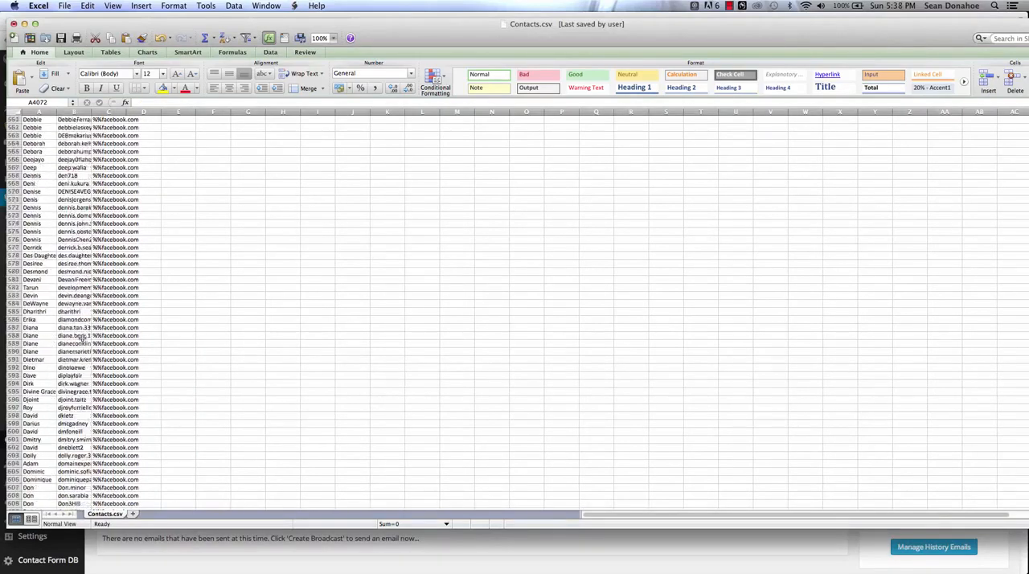
pyautogui.scroll(-20, 82, 339)
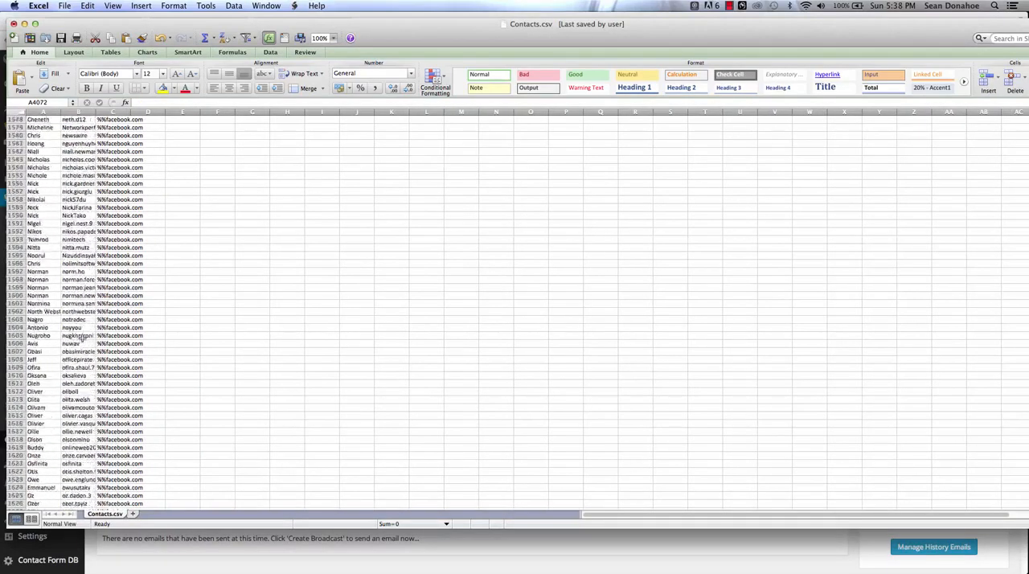
pyautogui.scroll(-10, 82, 339)
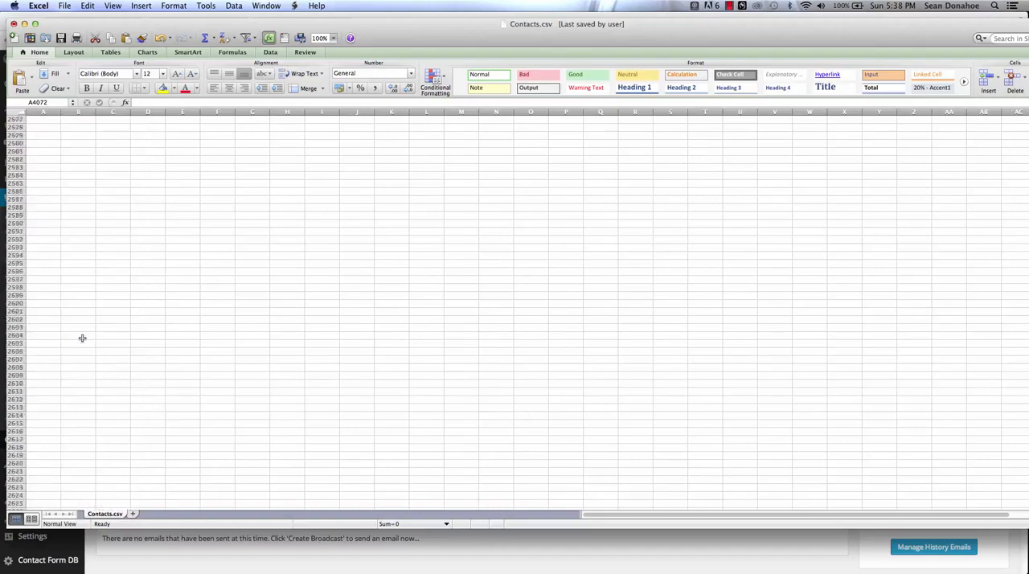
pyautogui.scroll(10, 82, 338)
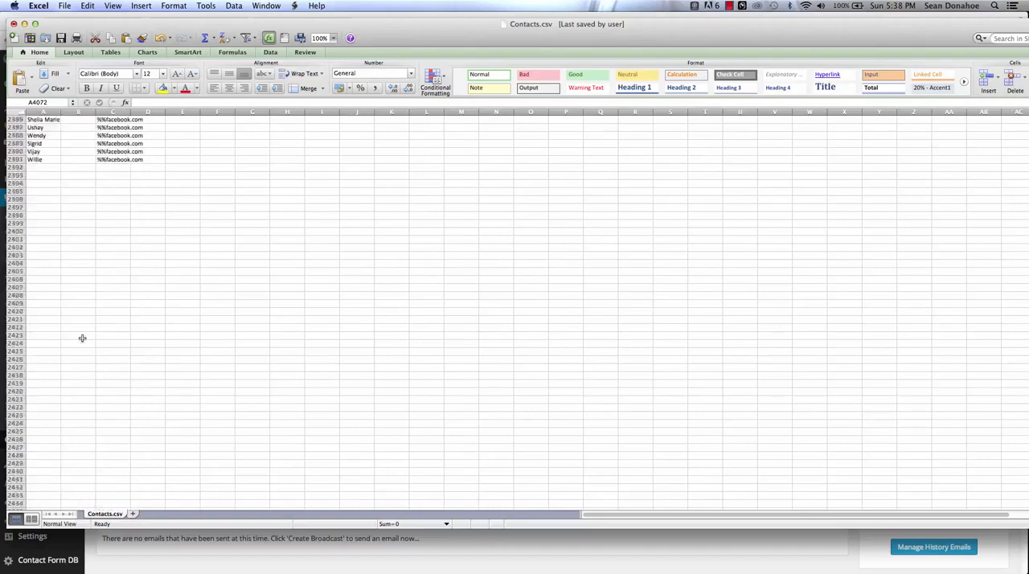
pyautogui.moveTo(17, 296); pyautogui.dragTo(30, 440)
pyautogui.rightClick(123, 332)
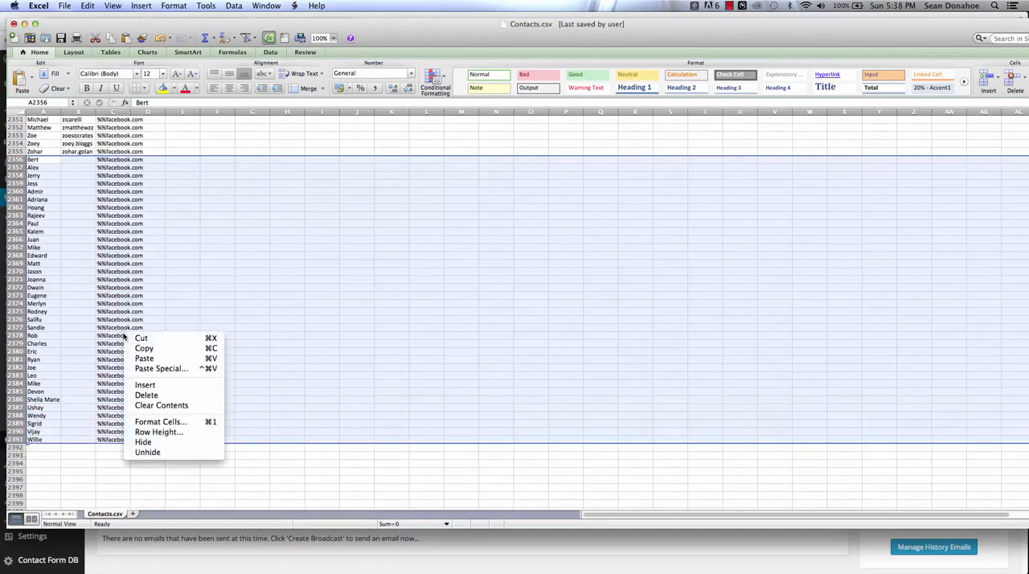
pyautogui.click(175, 406)
pyautogui.click(181, 255)
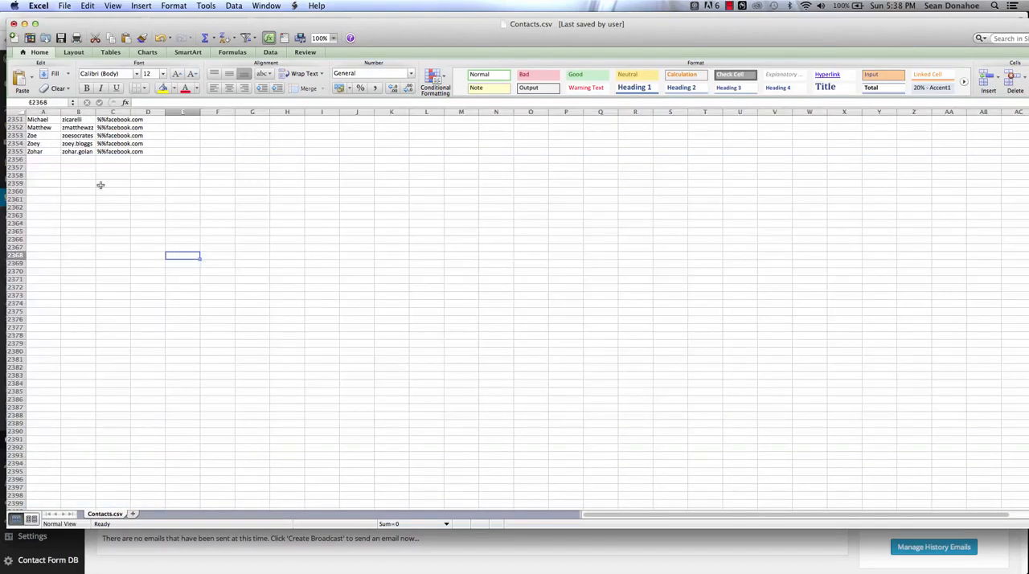
# Step: Save the sheet to the Desktop as Contacts in Comma Separated Values (.csv) format, replacing the existing file
pyautogui.moveTo(121, 149); pyautogui.dragTo(30, 8)
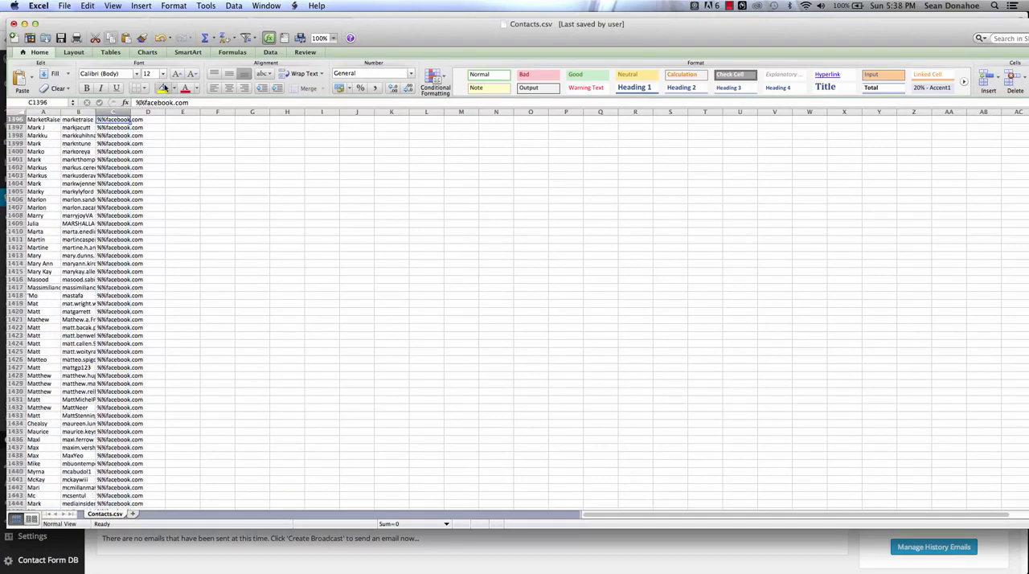
pyautogui.click(146, 191)
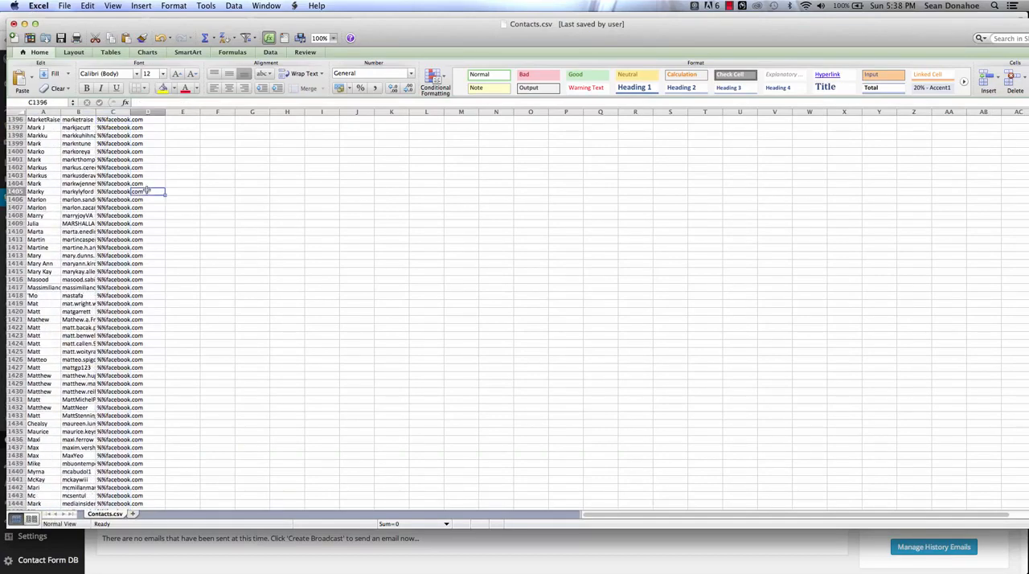
pyautogui.click(65, 5)
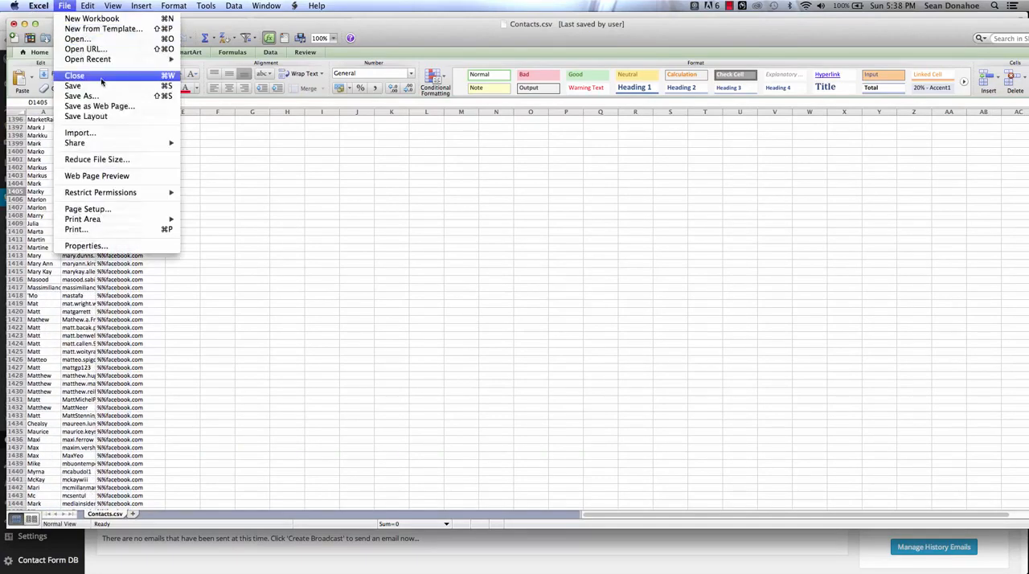
pyautogui.click(78, 96)
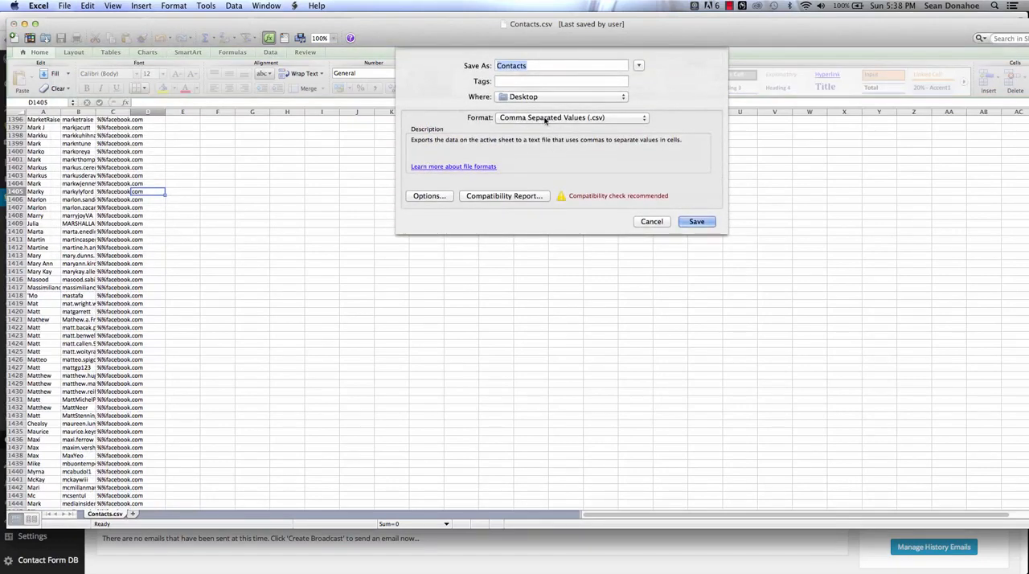
pyautogui.click(696, 222)
pyautogui.click(640, 113)
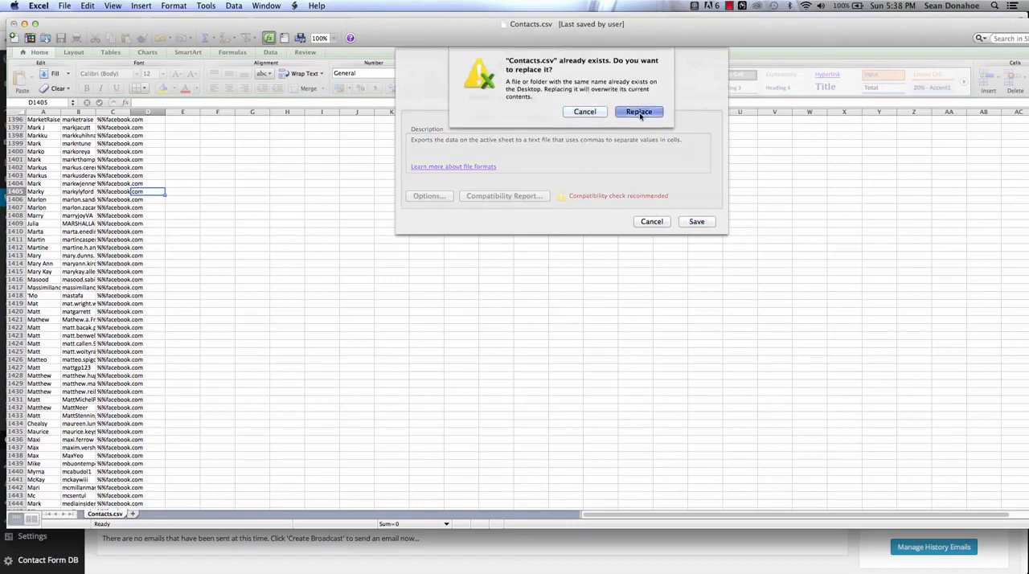
pyautogui.click(610, 326)
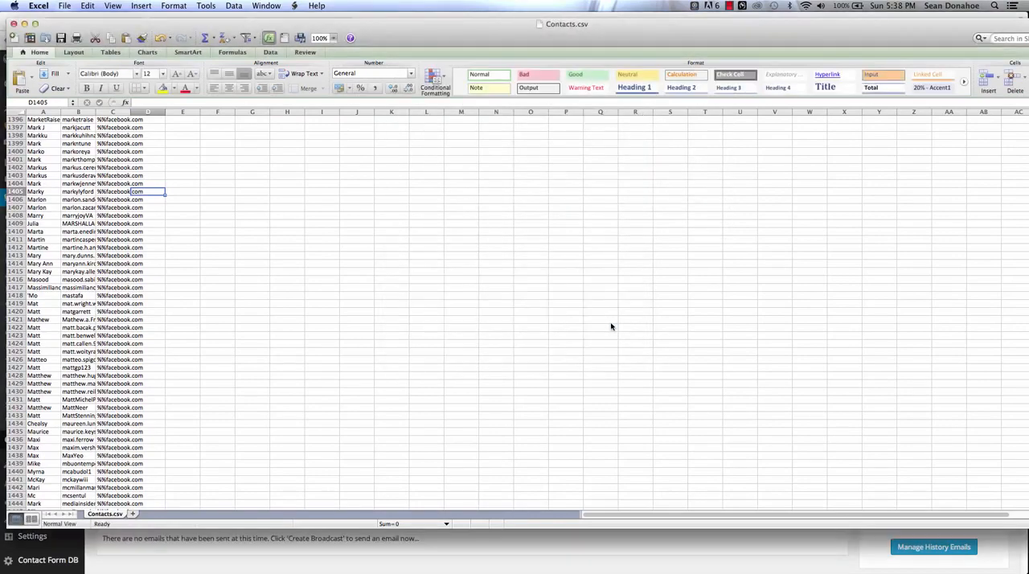
# Step: Switch to EditRocket, reload the changed Contacts.csv and check the ,%% text before facebook.com
pyautogui.click(759, 558)
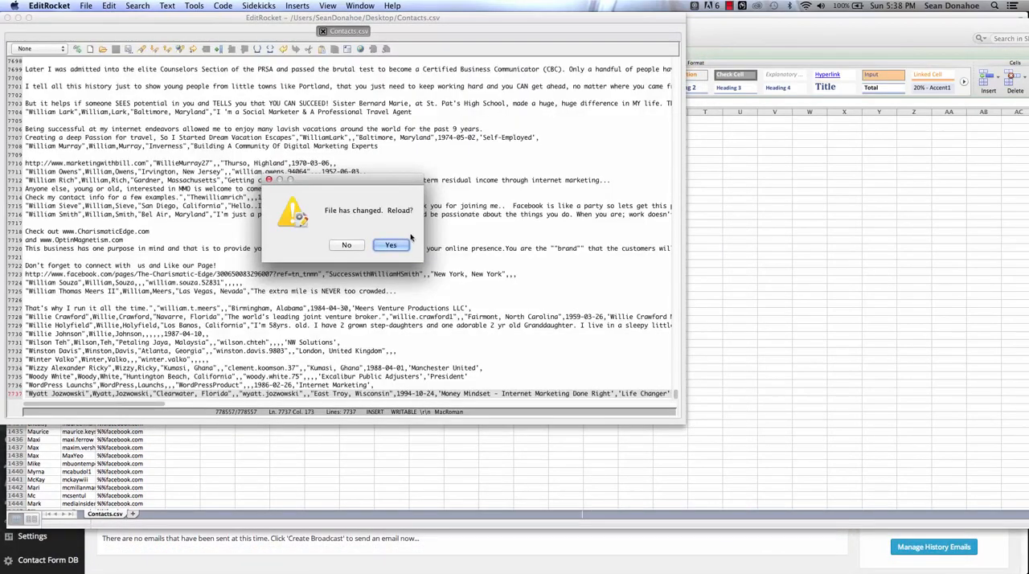
pyautogui.click(402, 245)
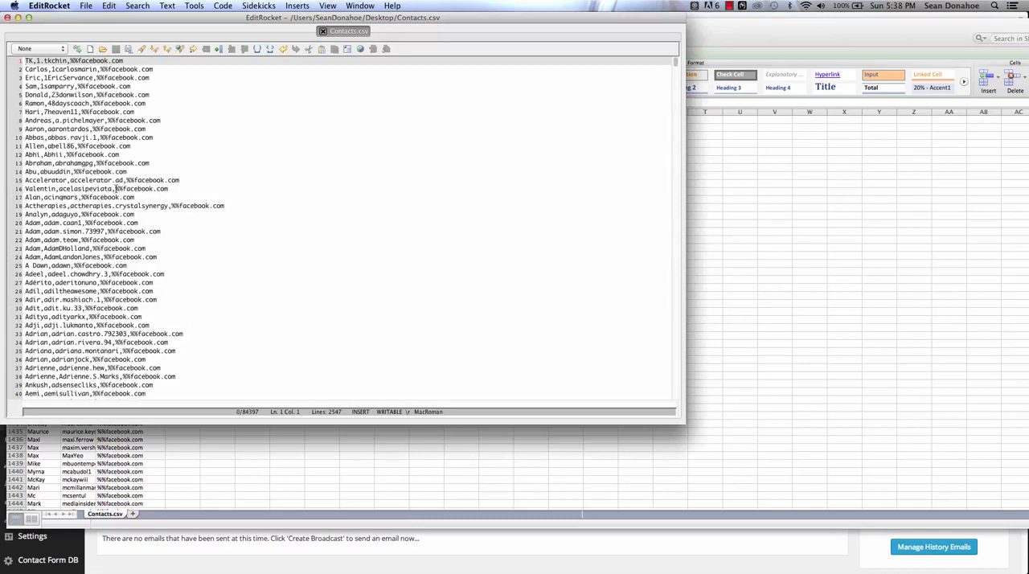
pyautogui.moveTo(113, 188); pyautogui.dragTo(119, 189)
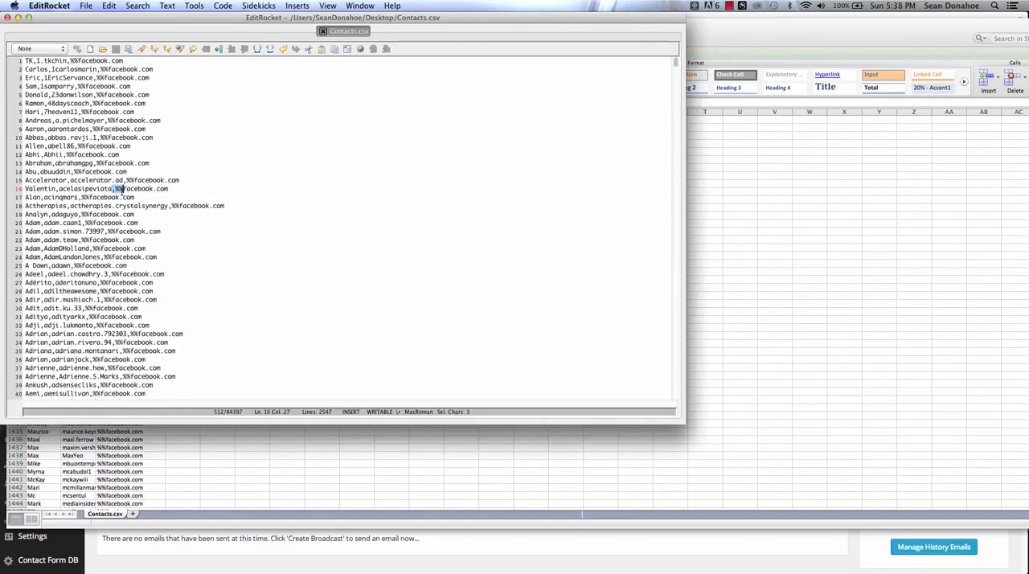
pyautogui.click(148, 120)
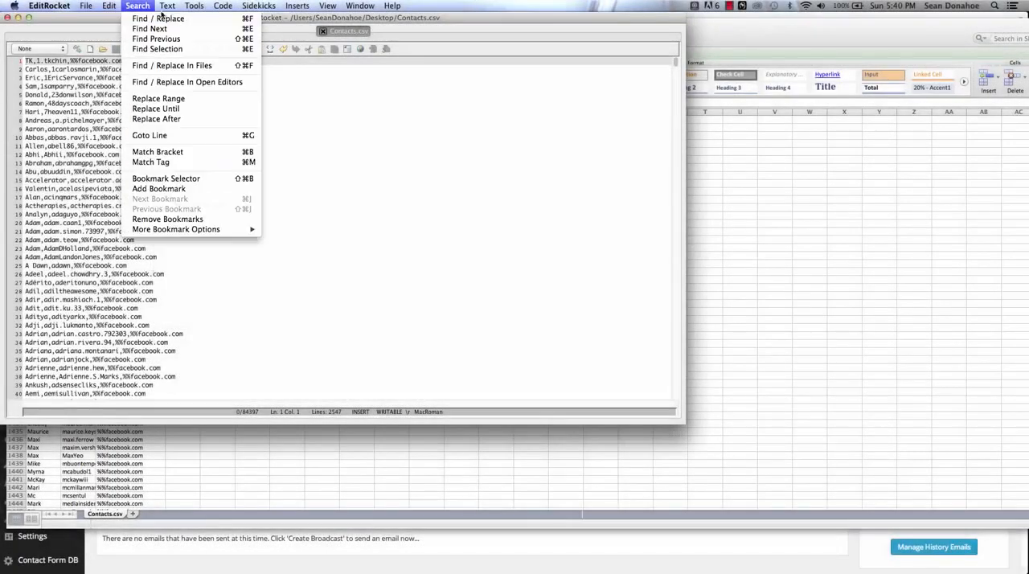
# Step: Replace every occurrence of ,%% with @ throughout Contacts.csv
pyautogui.click(159, 18)
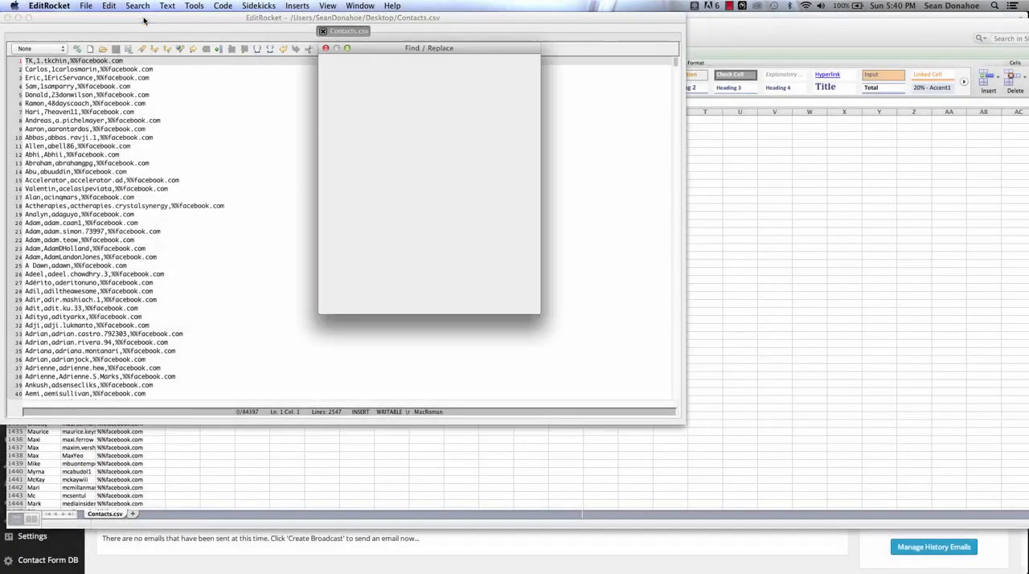
pyautogui.write(',')
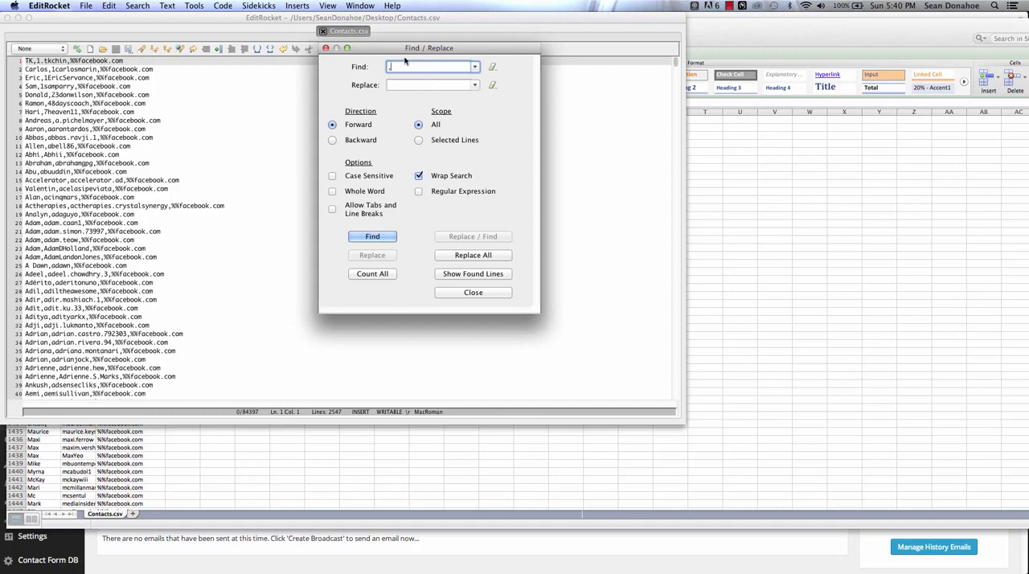
pyautogui.write('%%')
pyautogui.press('Return')
pyautogui.click(464, 80)
pyautogui.click(417, 86)
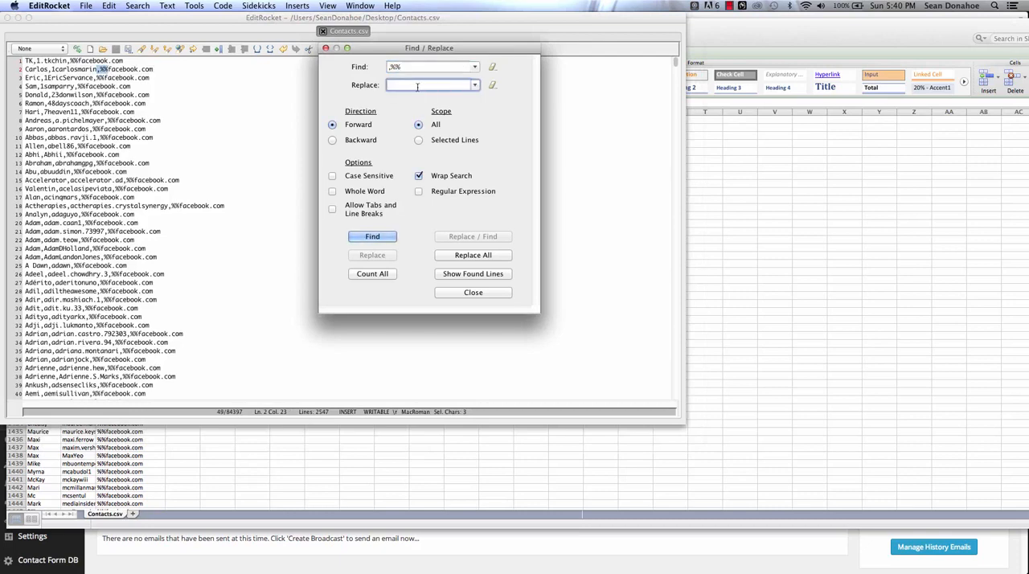
pyautogui.write('@')
pyautogui.click(463, 258)
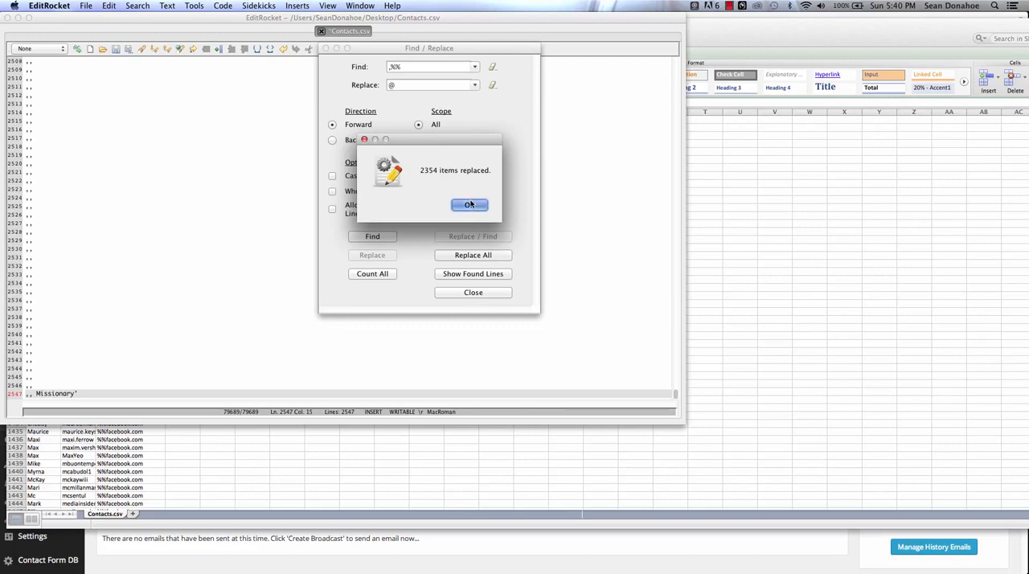
pyautogui.click(470, 204)
pyautogui.click(474, 292)
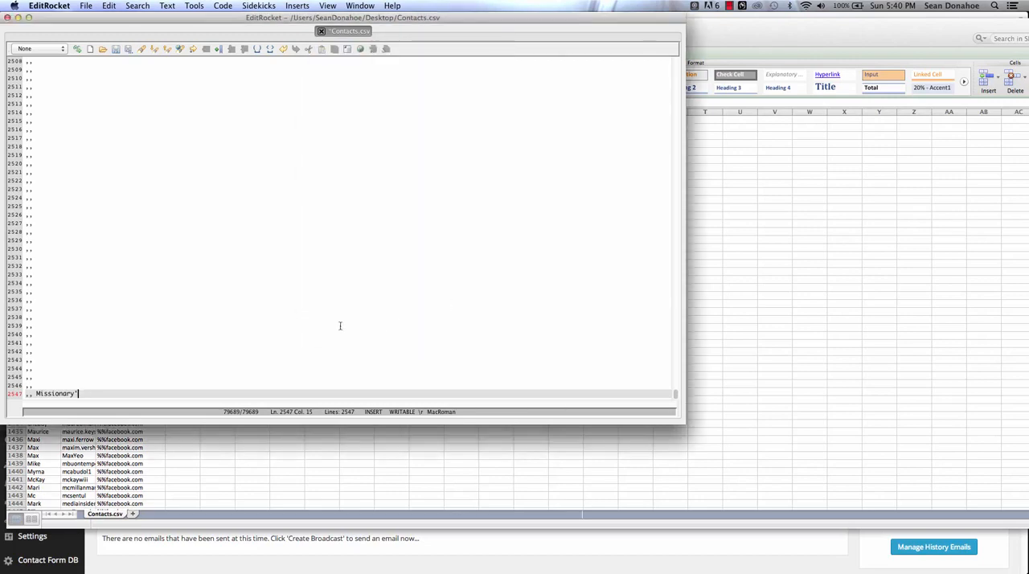
# Step: Delete the leftover comma-only lines from line 2356 to the end of Contacts.csv, including the trailing line break
pyautogui.moveTo(99, 397); pyautogui.dragTo(14, 134)
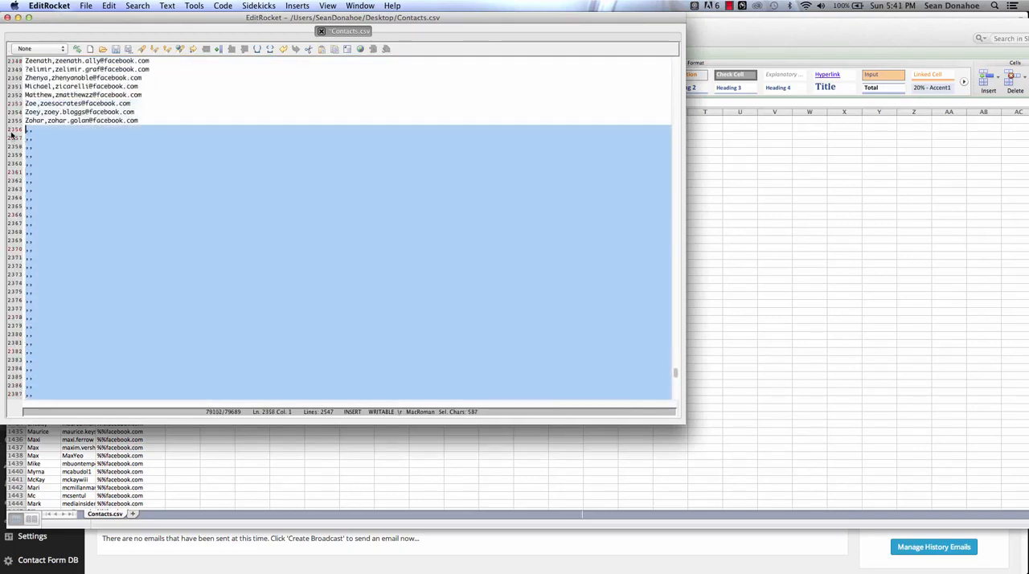
pyautogui.press('BackSpace')
pyautogui.press('BackSpace')
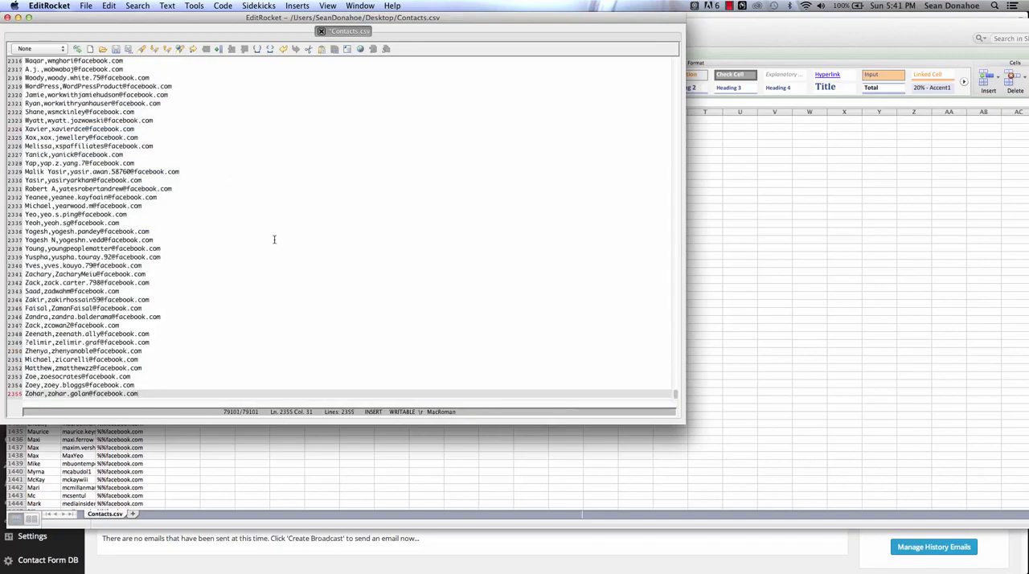
# Step: Convert the line endings of Contacts.csv to \r\n
pyautogui.scroll(20, 275, 237)
pyautogui.scroll(20, 274, 260)
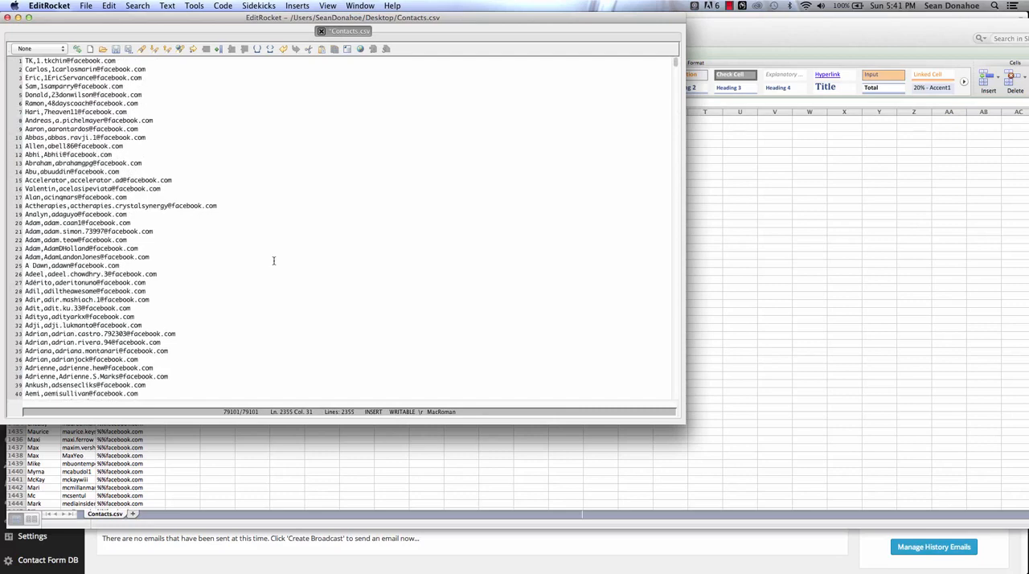
pyautogui.click(82, 7)
pyautogui.moveTo(146, 184)
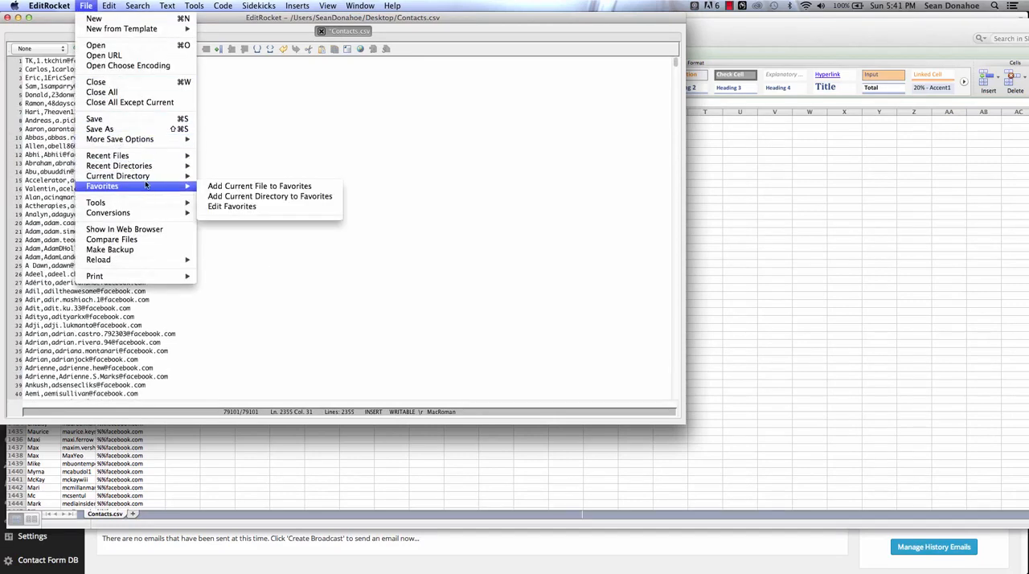
pyautogui.moveTo(153, 214)
pyautogui.click(241, 213)
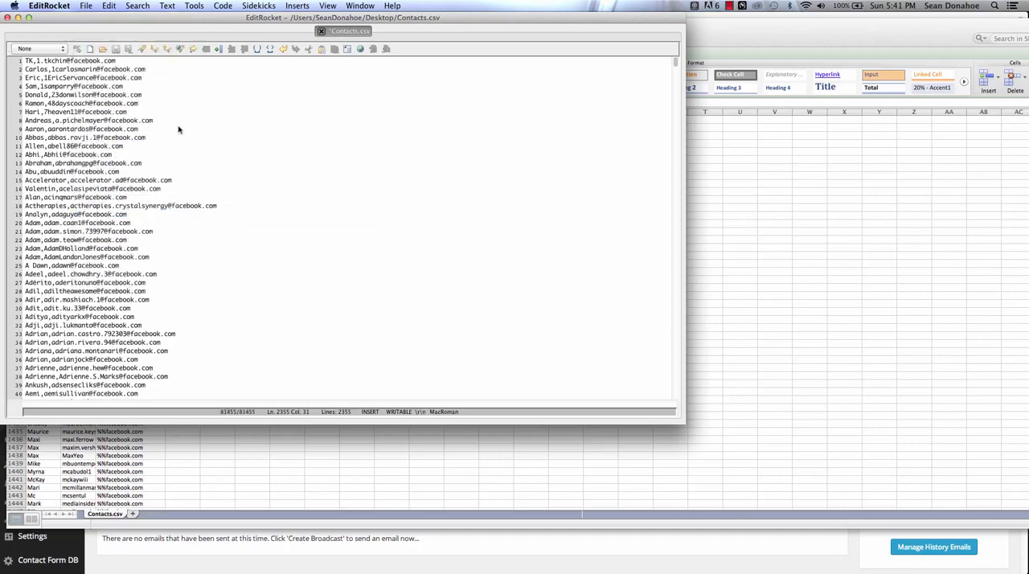
# Step: Save the file to the Desktop as Contacts, replacing the existing file
pyautogui.click(84, 6)
pyautogui.click(129, 129)
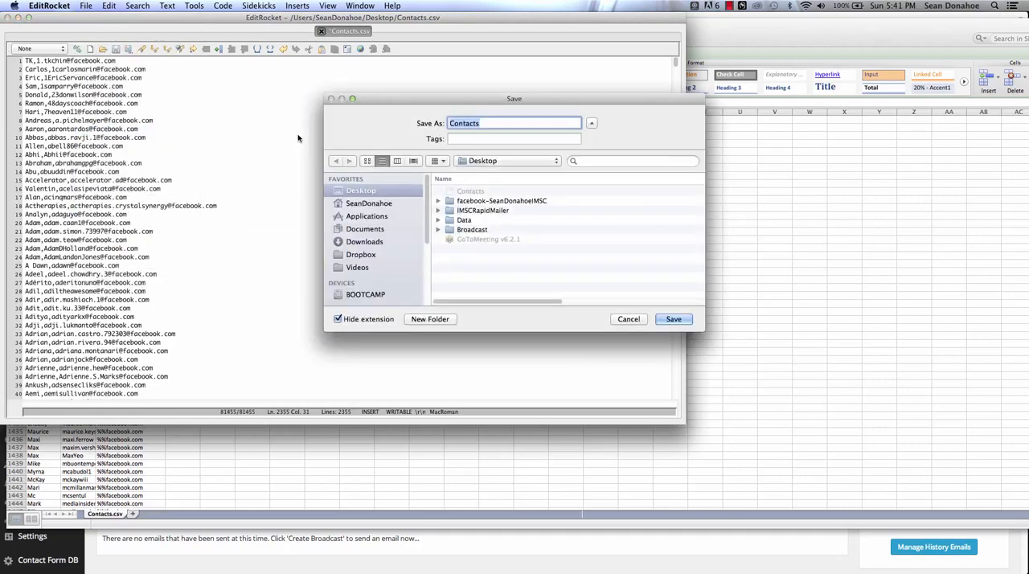
pyautogui.click(675, 320)
pyautogui.click(594, 160)
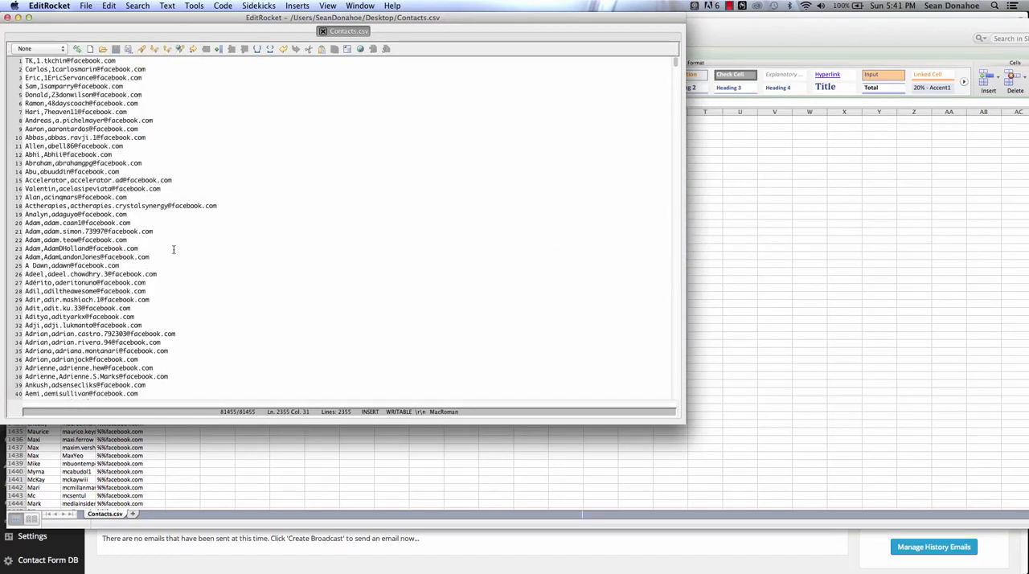
# Step: Switch to the Rapid Mailer dashboard in Chrome and start a new custom field
pyautogui.click(170, 545)
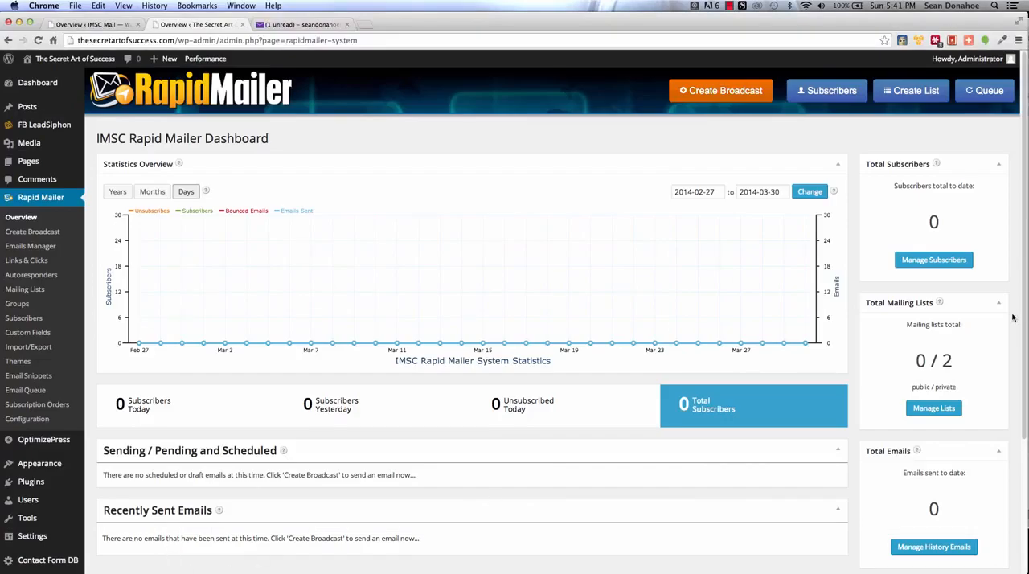
pyautogui.click(19, 348)
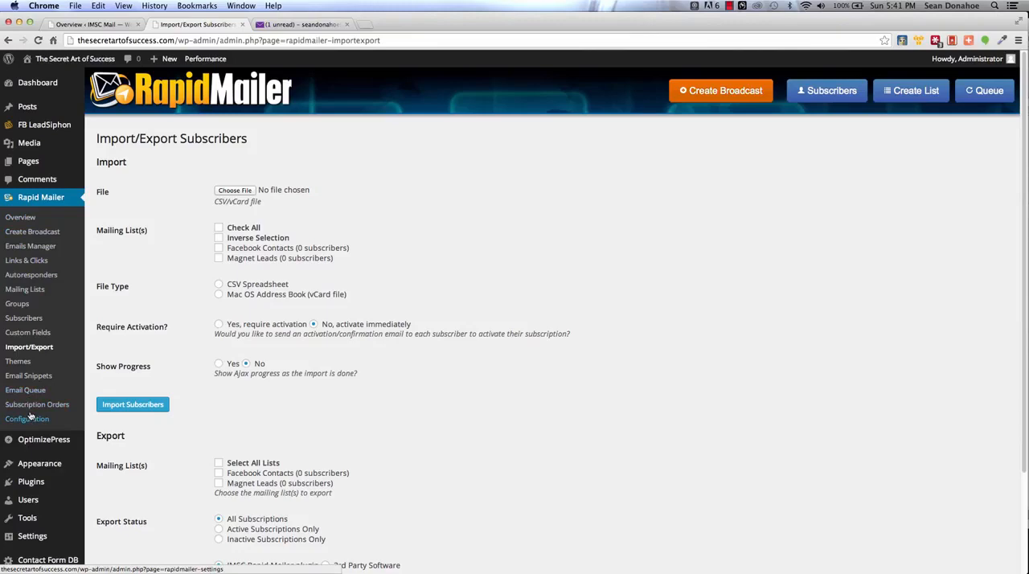
pyautogui.click(23, 336)
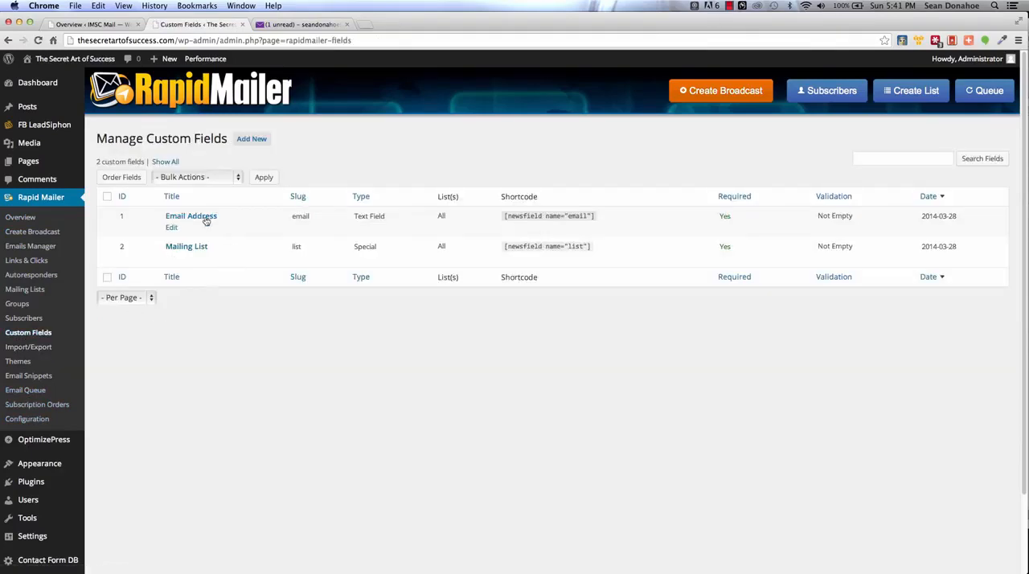
pyautogui.click(249, 139)
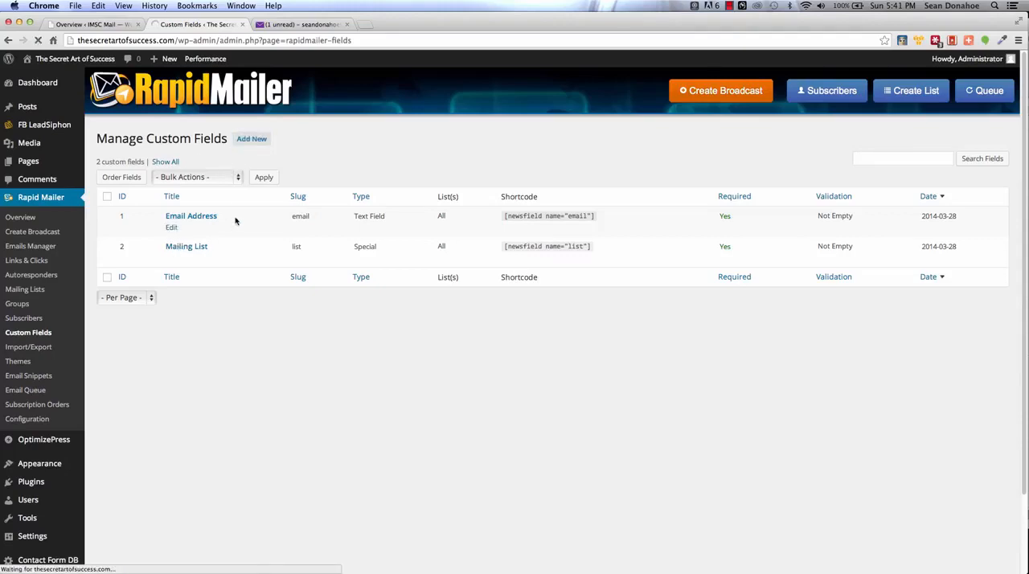
# Step: Set the custom field's title to First Name and its slug to firstname
pyautogui.click(234, 168)
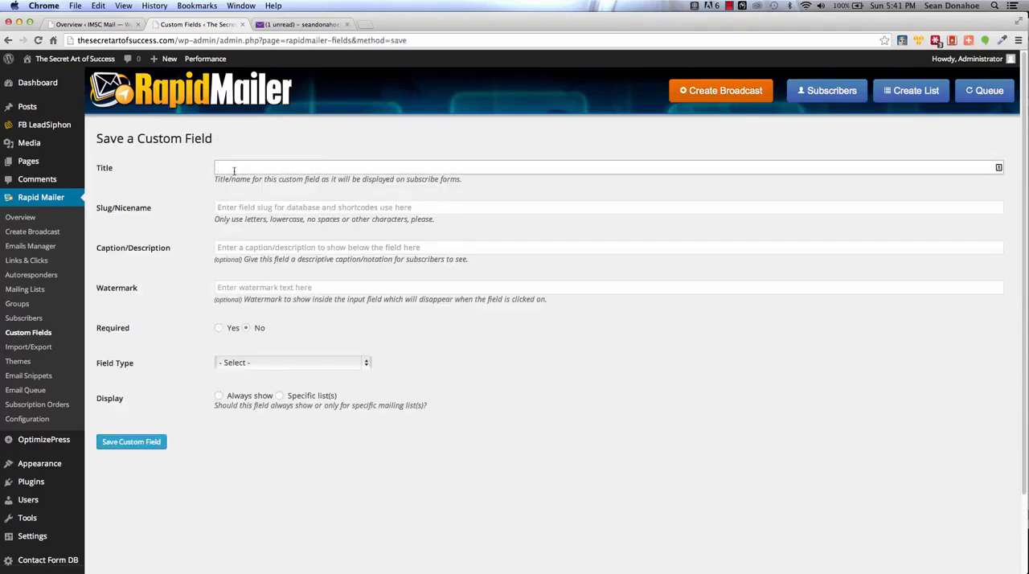
pyautogui.write('Fi')
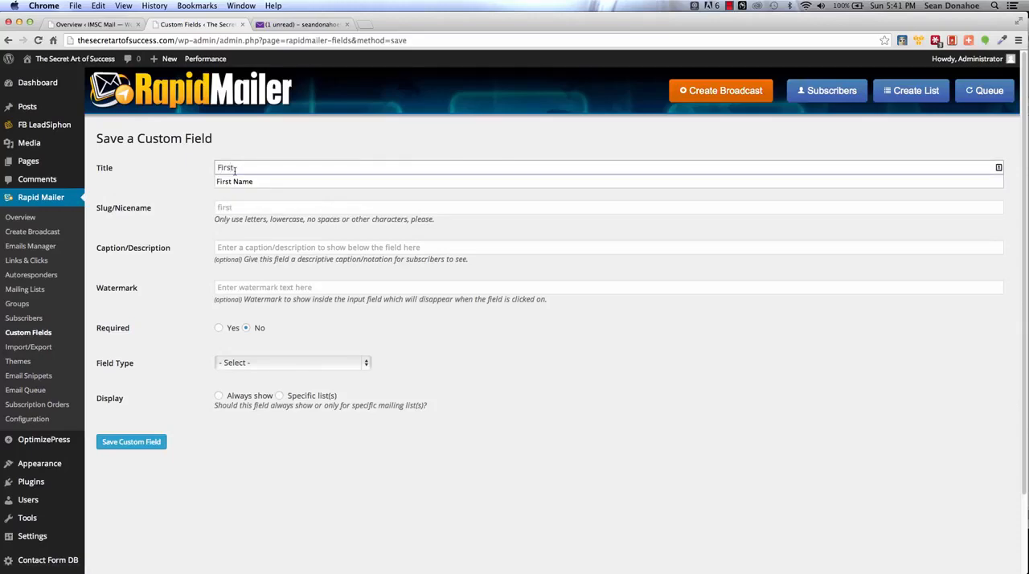
pyautogui.write('rst')
pyautogui.click(236, 182)
pyautogui.click(244, 208)
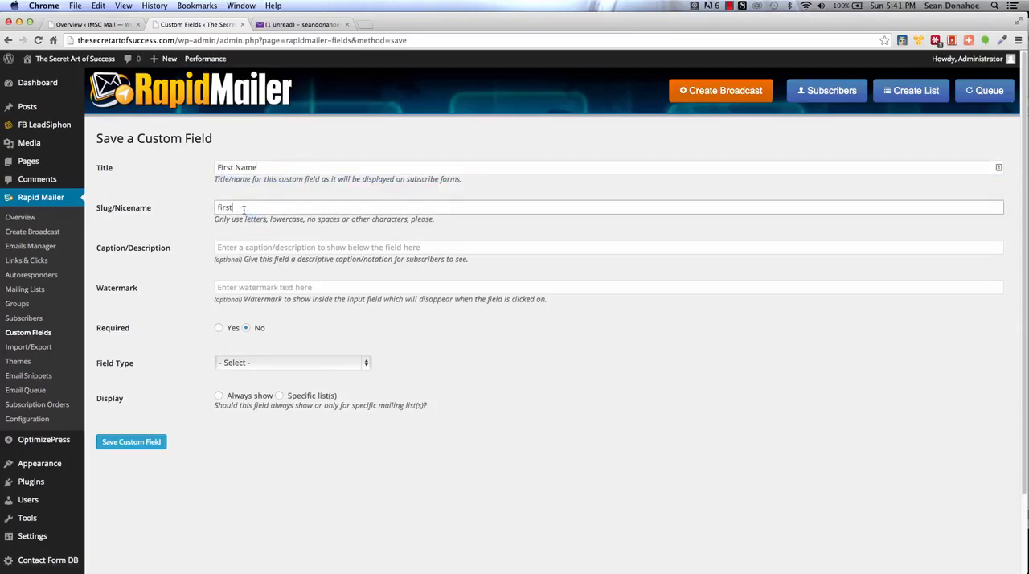
pyautogui.click(229, 221)
# Step: Set the caption to "First name of subscriber" and the watermark to "Enter your first name"
pyautogui.click(230, 249)
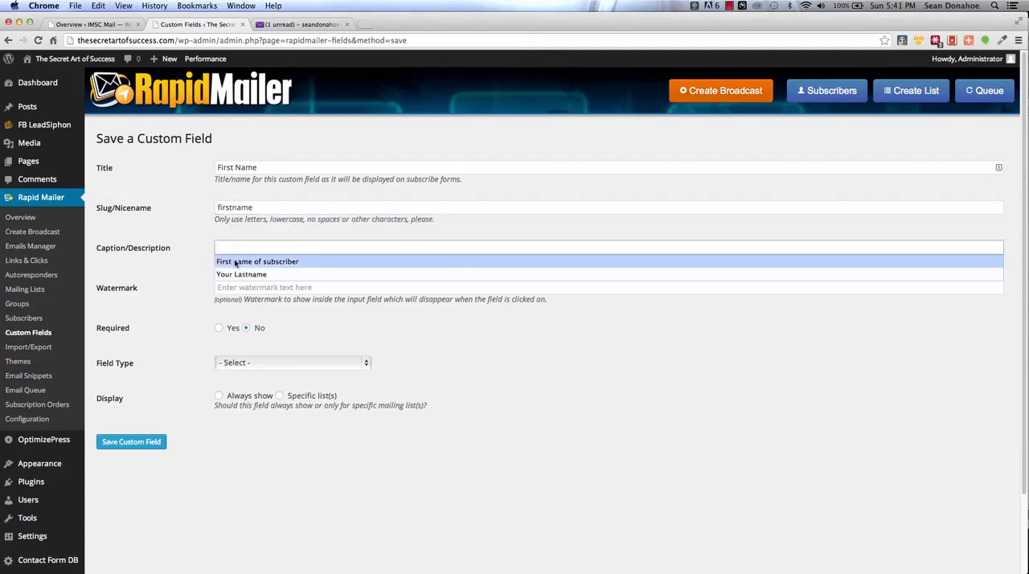
pyautogui.click(236, 262)
pyautogui.click(234, 287)
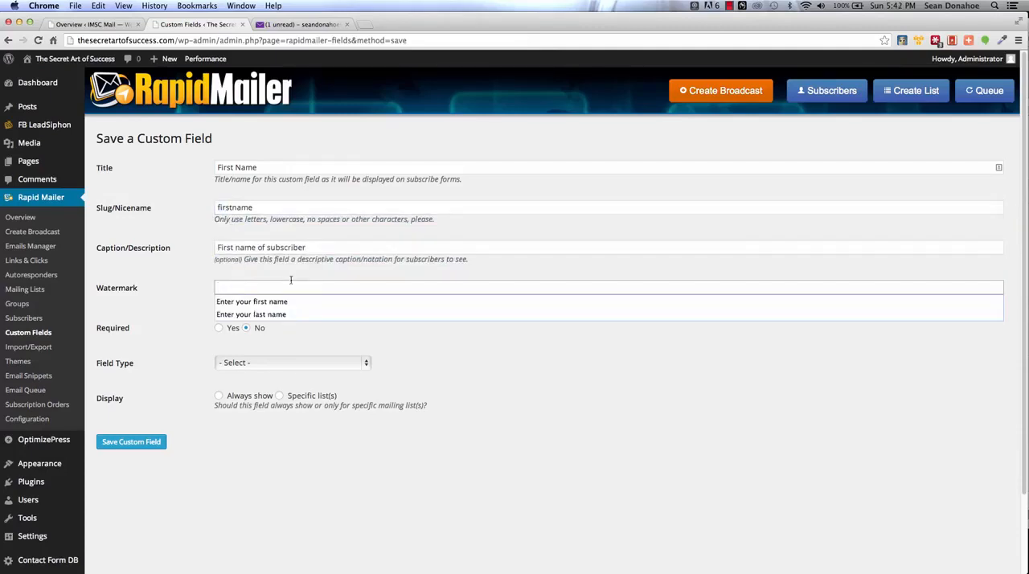
pyautogui.click(279, 301)
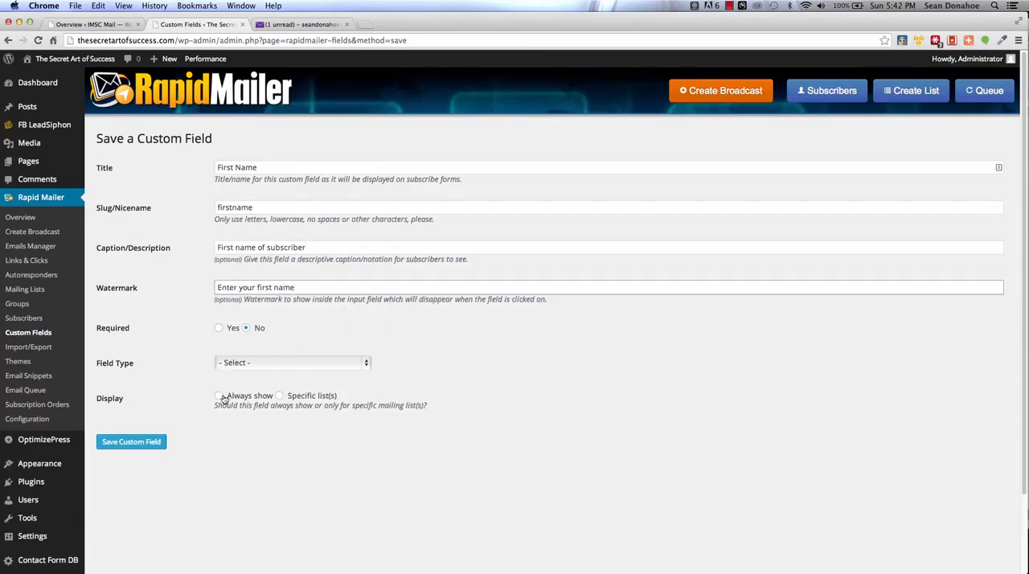
# Step: Limit the custom field to the Facebook Contacts mailing list, make it a text field and save it
pyautogui.click(281, 397)
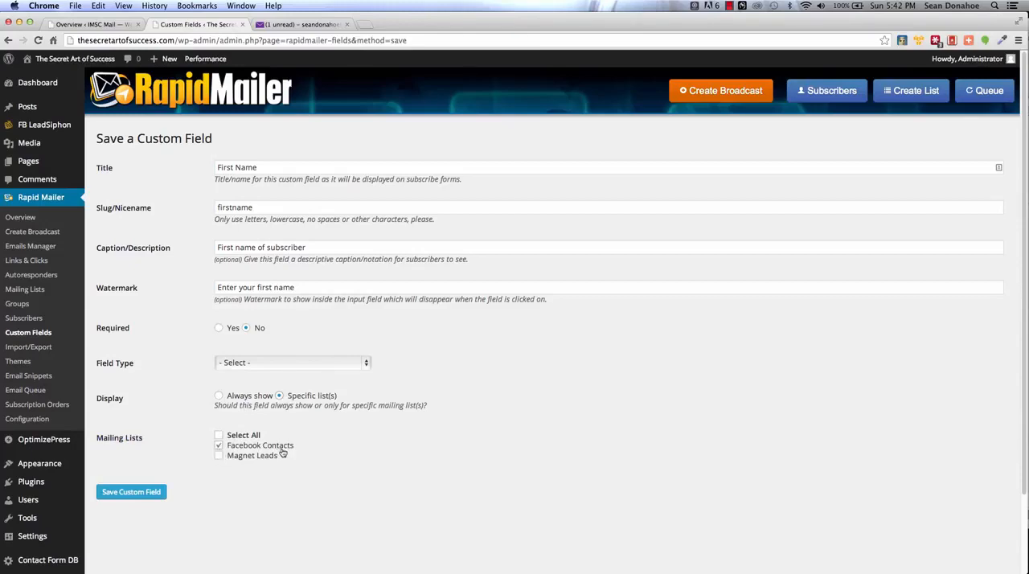
pyautogui.click(146, 492)
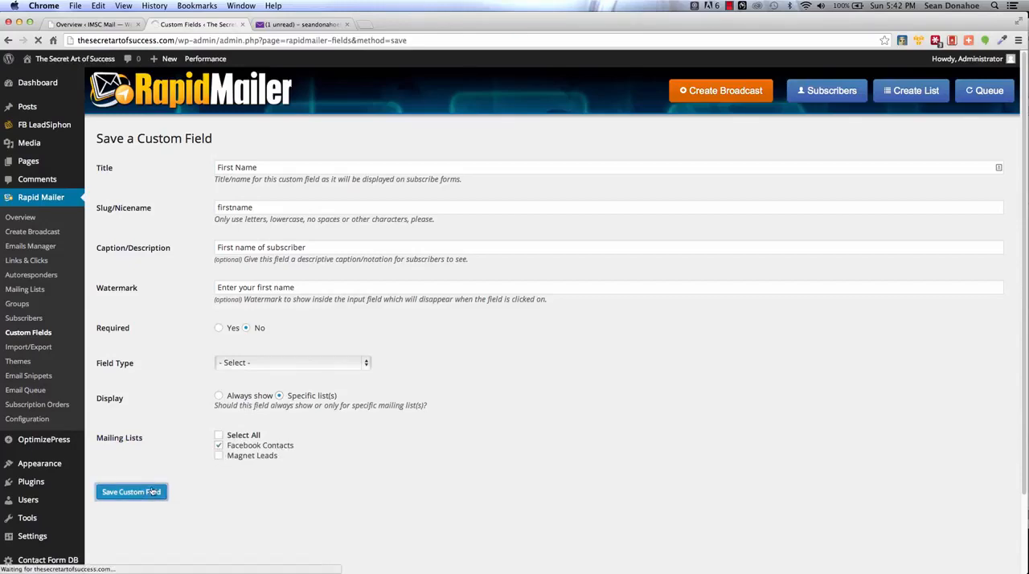
pyautogui.click(246, 390)
pyautogui.click(246, 408)
pyautogui.click(149, 527)
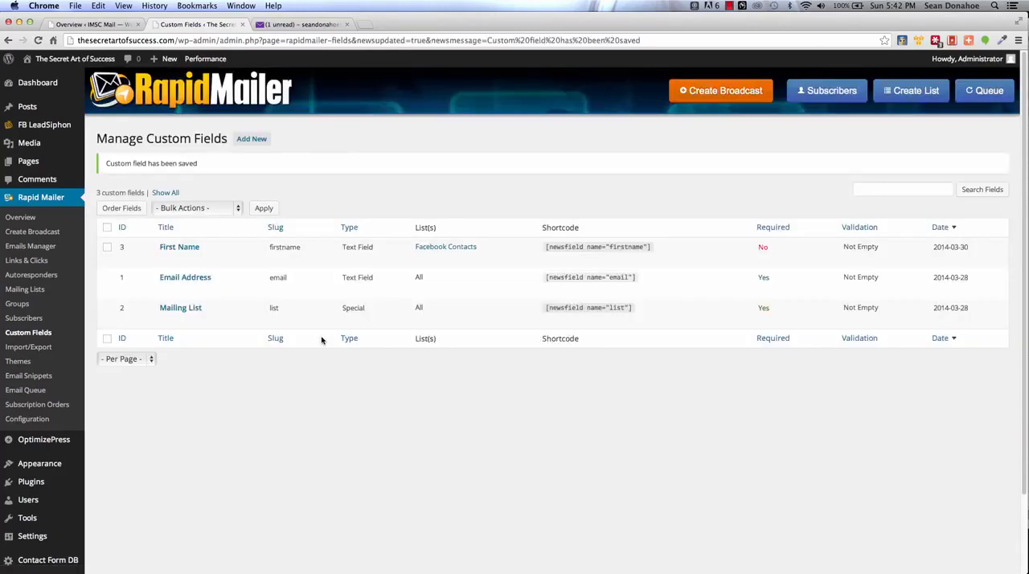
# Step: Set up a subscriber import of Contacts.csv from the Desktop into the Facebook Contacts list as a CSV spreadsheet
pyautogui.click(35, 348)
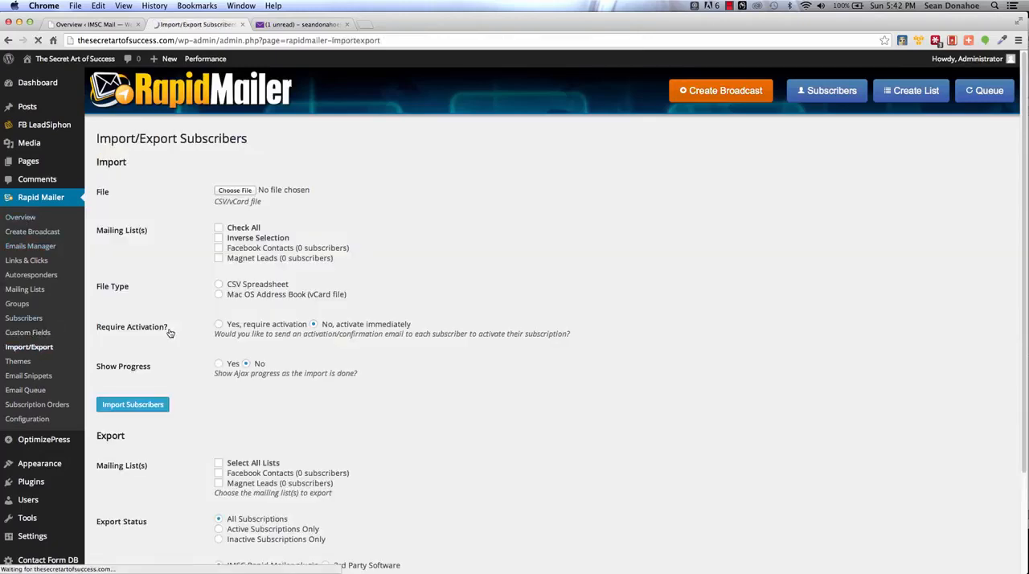
pyautogui.click(243, 191)
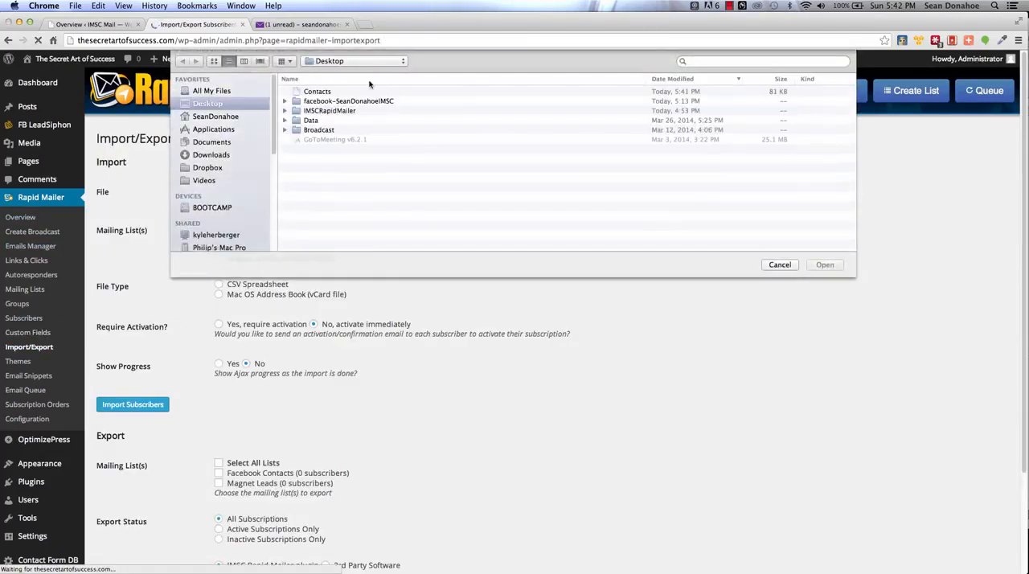
pyautogui.doubleClick(313, 94)
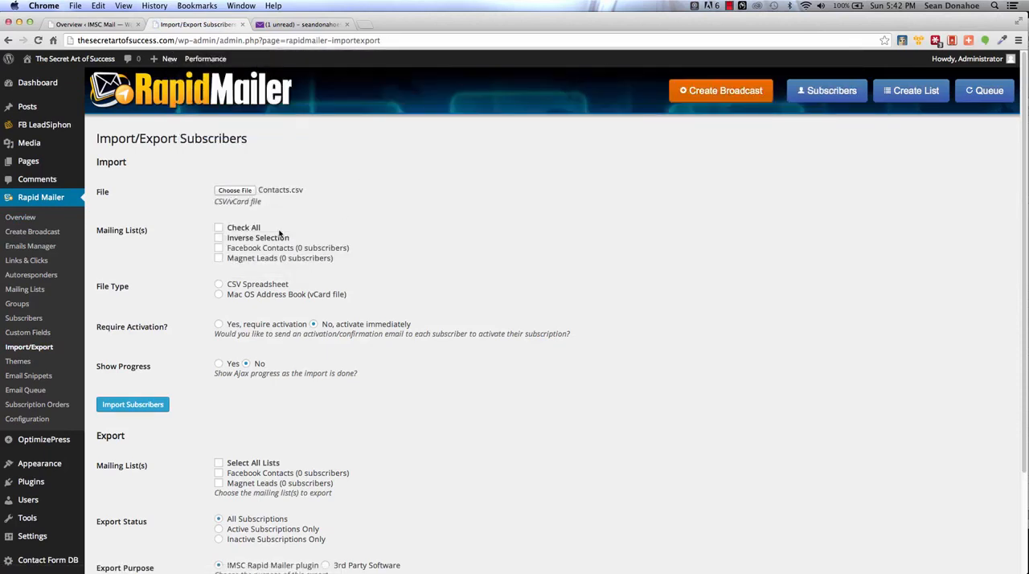
pyautogui.click(218, 249)
pyautogui.click(219, 285)
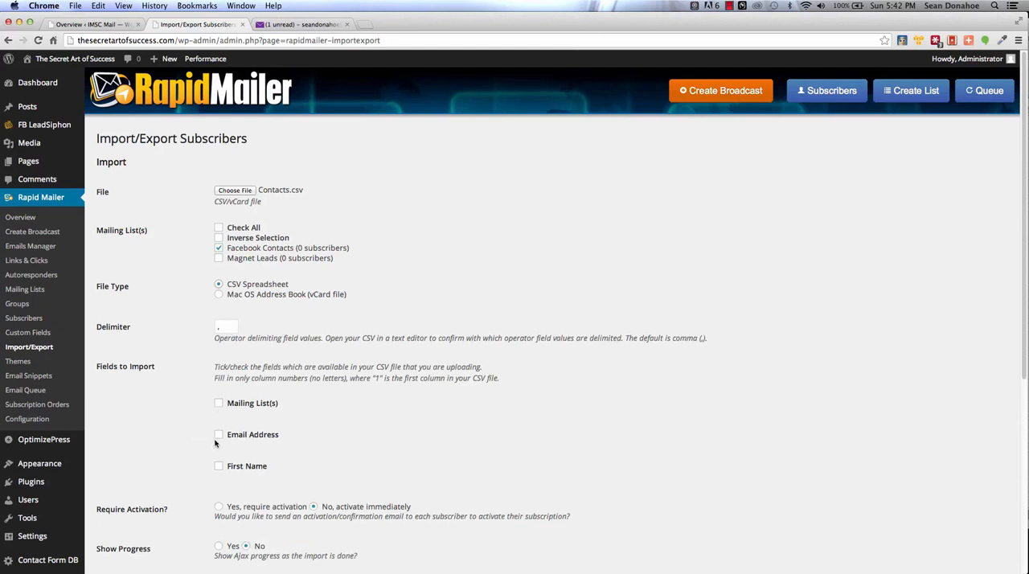
# Step: Include the email address from column 2 and the first name from column 1 in the import
pyautogui.click(218, 435)
pyautogui.click(218, 468)
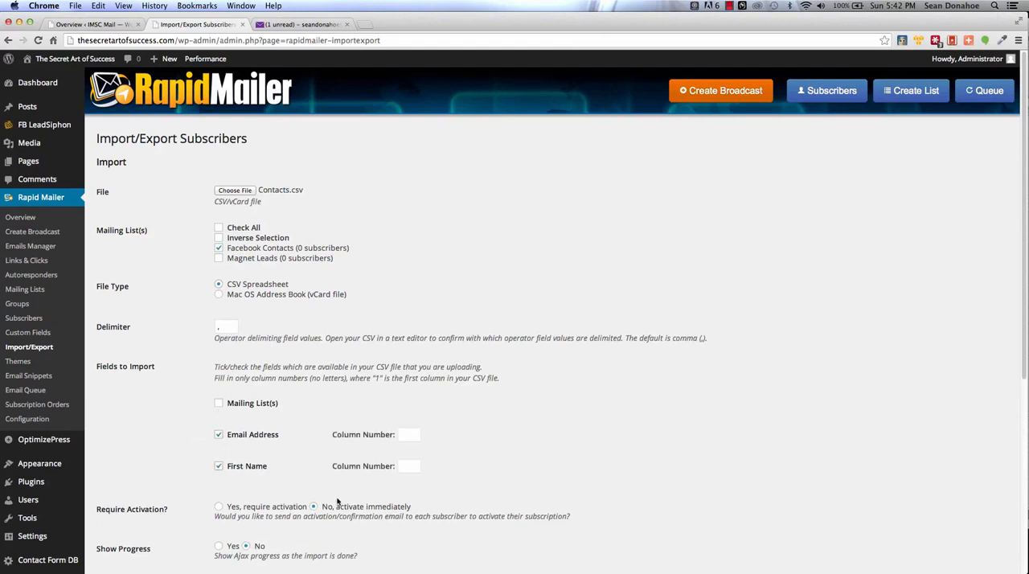
pyautogui.click(402, 466)
pyautogui.write('1')
pyautogui.click(410, 434)
pyautogui.write('2')
# Step: Turn on progress display for the subscriber import and start importing the contacts
pyautogui.scroll(-1, 491, 466)
pyautogui.scroll(-5, 491, 466)
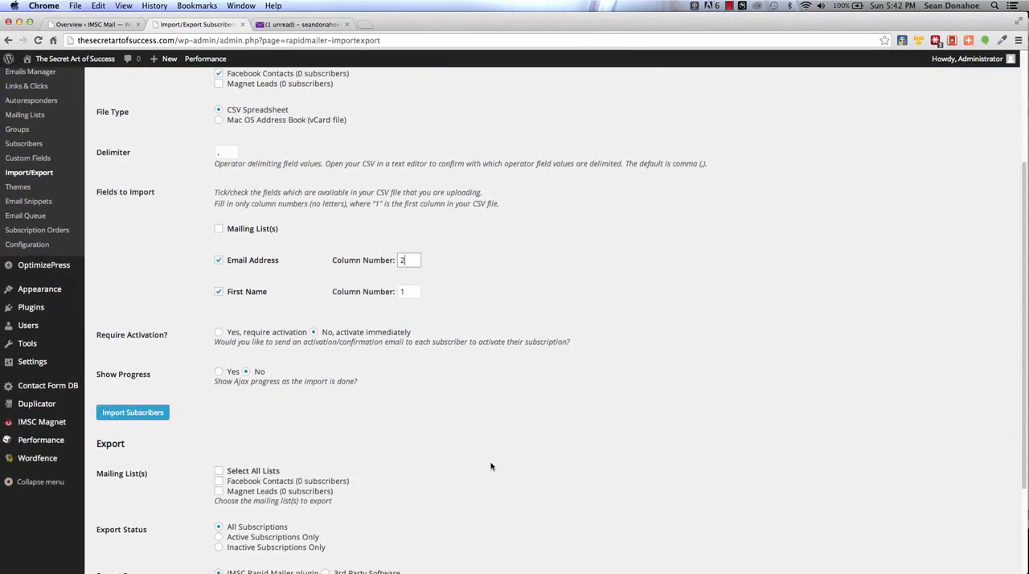
pyautogui.scroll(4, 418, 401)
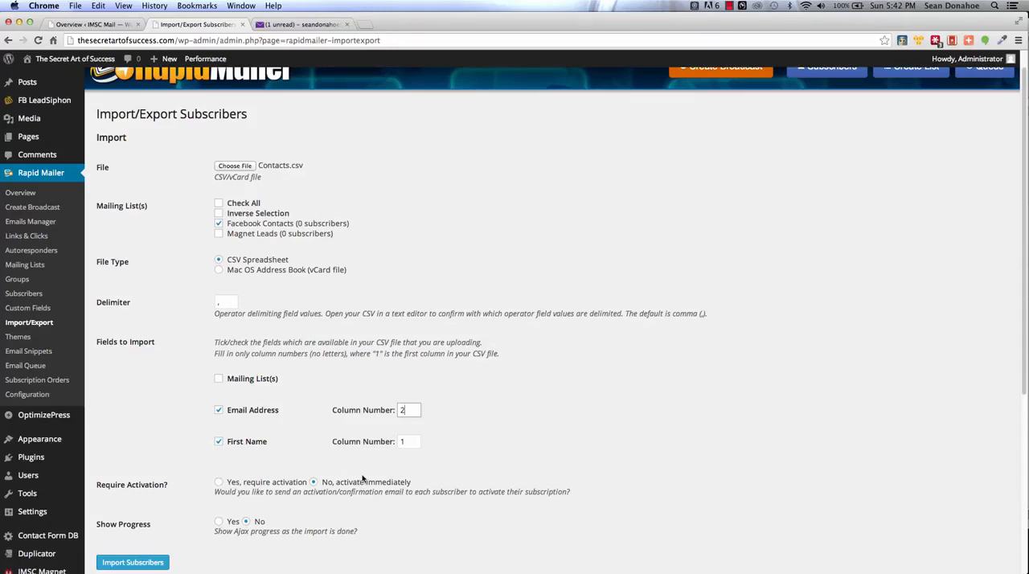
pyautogui.scroll(-1, 144, 479)
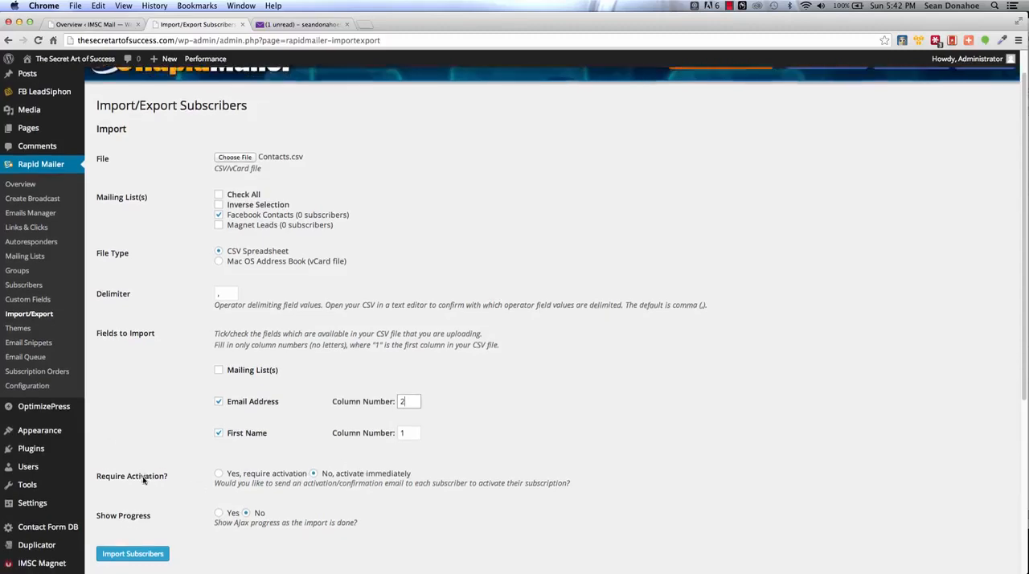
pyautogui.scroll(-1, 144, 480)
pyautogui.click(219, 506)
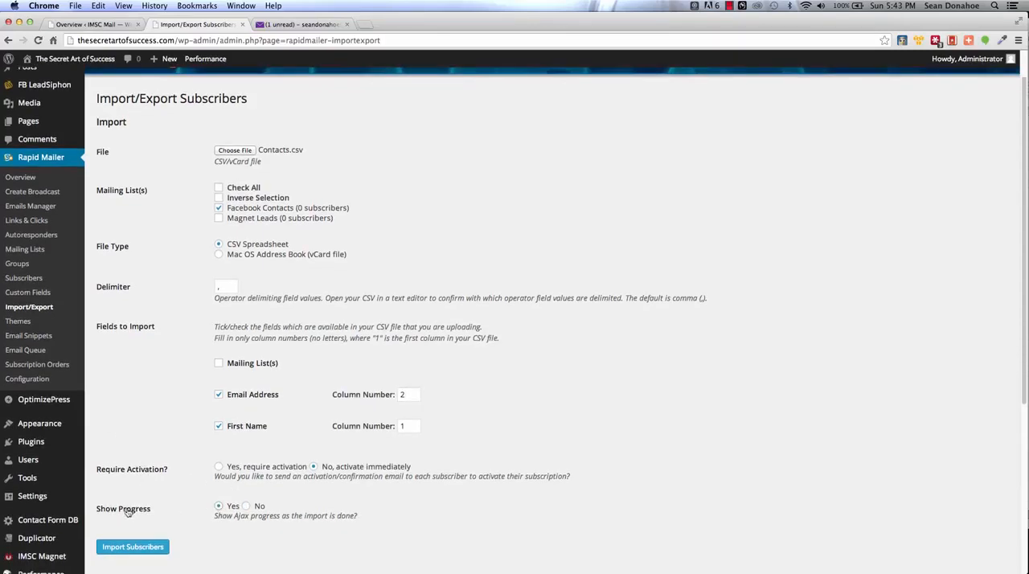
pyautogui.click(107, 548)
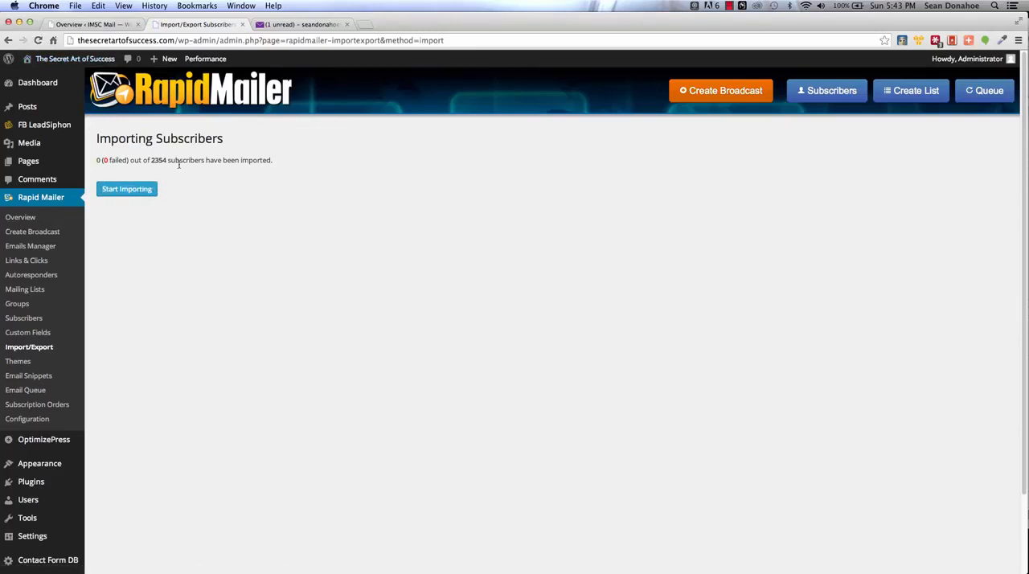
pyautogui.click(130, 191)
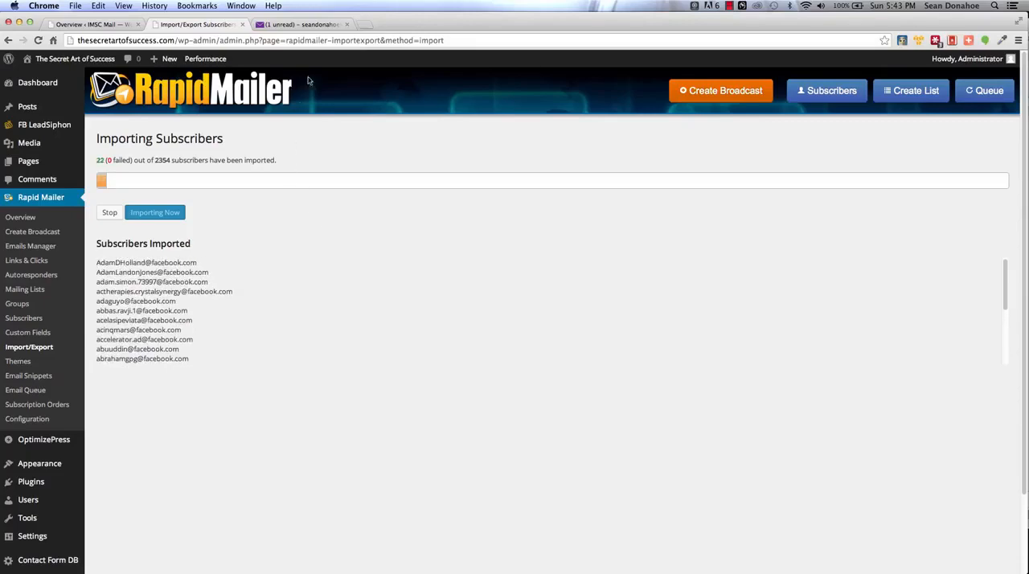
# Step: Close the webmail page and open the Rapid Mailer overview in a new browser tab
pyautogui.click(346, 24)
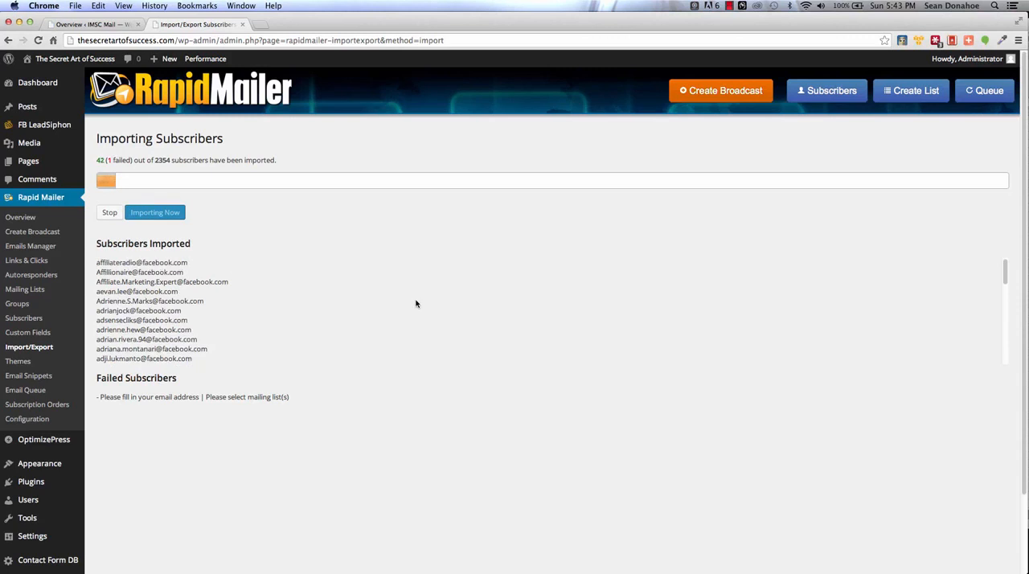
pyautogui.rightClick(10, 219)
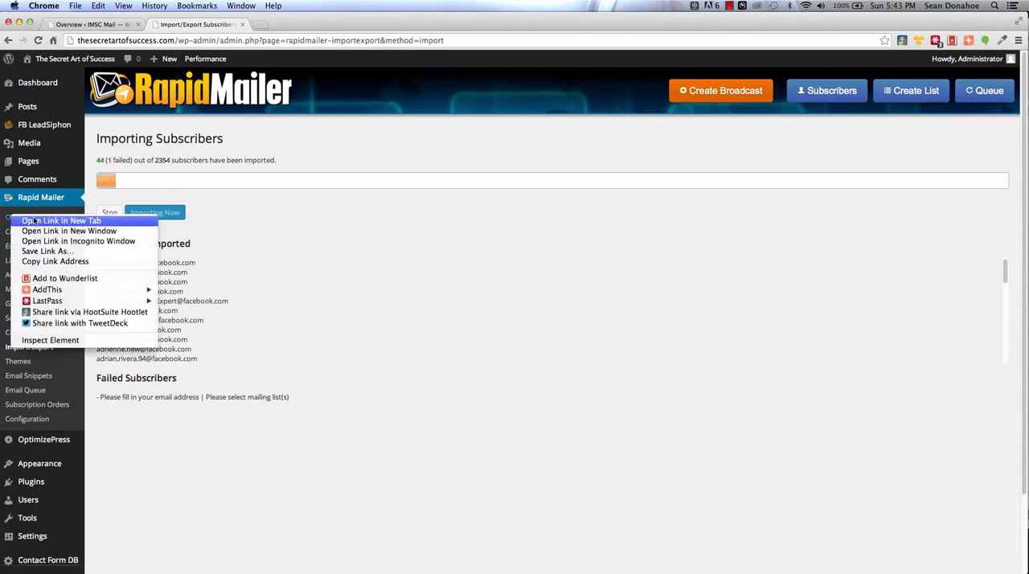
pyautogui.click(36, 223)
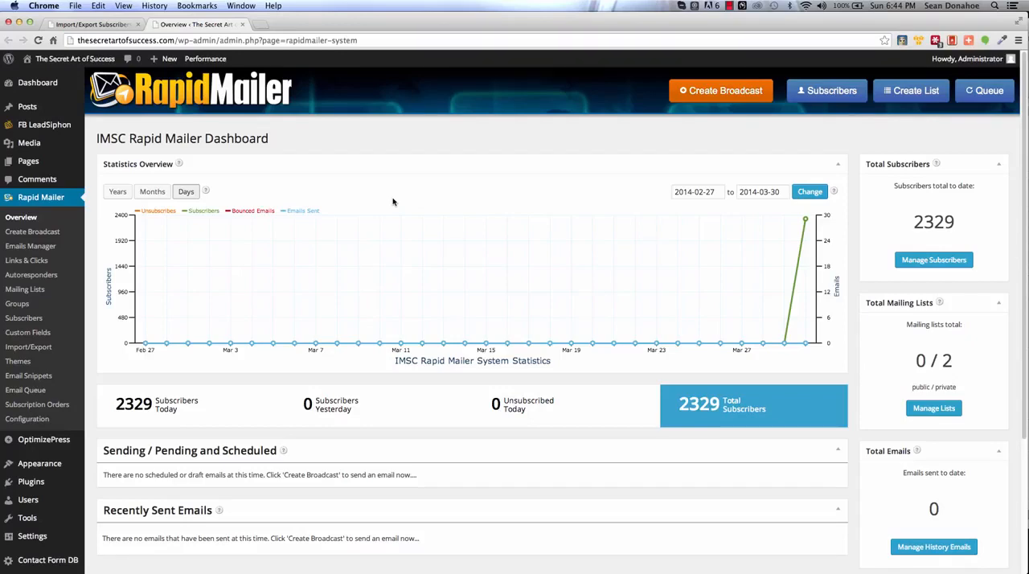
# Step: Create a new broadcast with the subject "Thanks for being my friend on Facebook"
pyautogui.click(729, 97)
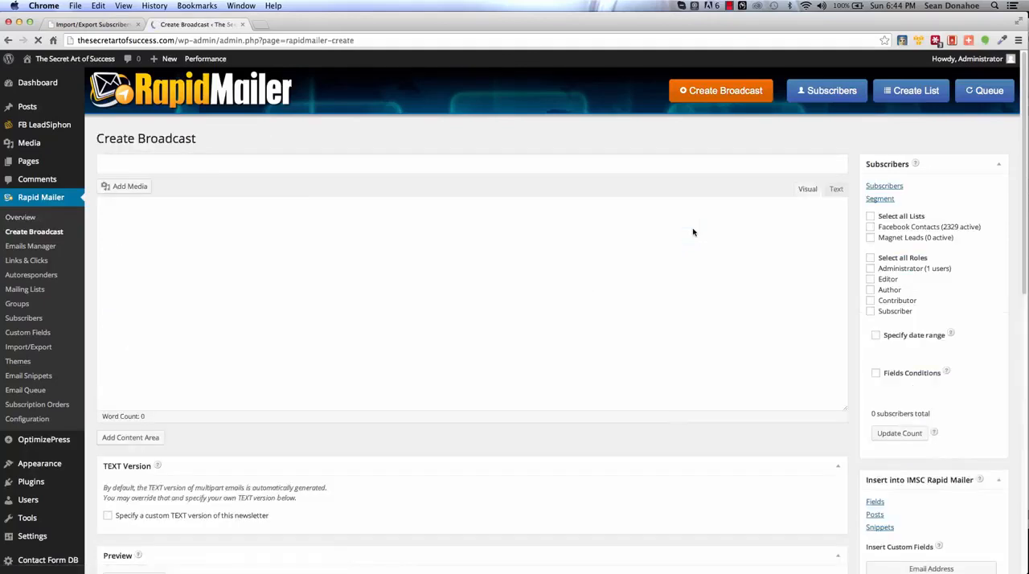
pyautogui.click(311, 167)
pyautogui.write('Hey')
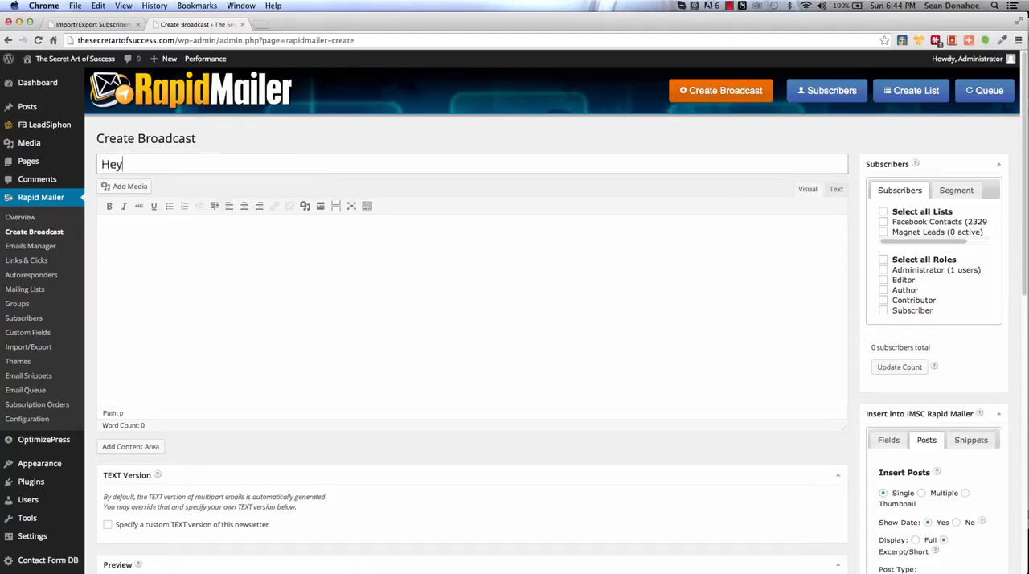
pyautogui.press('BackSpace')
pyautogui.press('BackSpace')
pyautogui.press('BackSpace')
pyautogui.write('Thanks f')
pyautogui.write('or ')
pyautogui.write('n')
pyautogui.press('BackSpace')
pyautogui.write('bei')
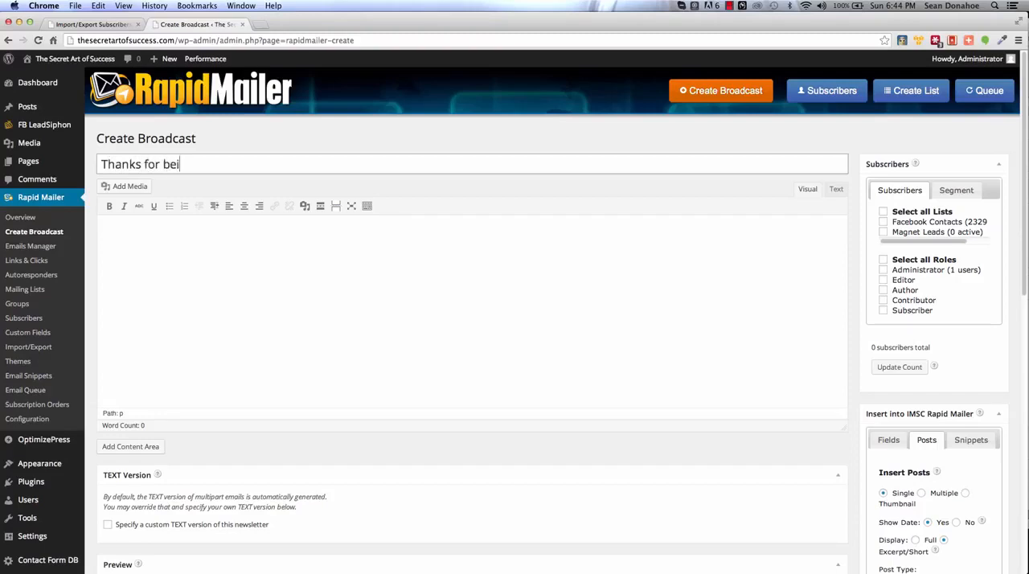
pyautogui.write('ng my friend on Facebook')
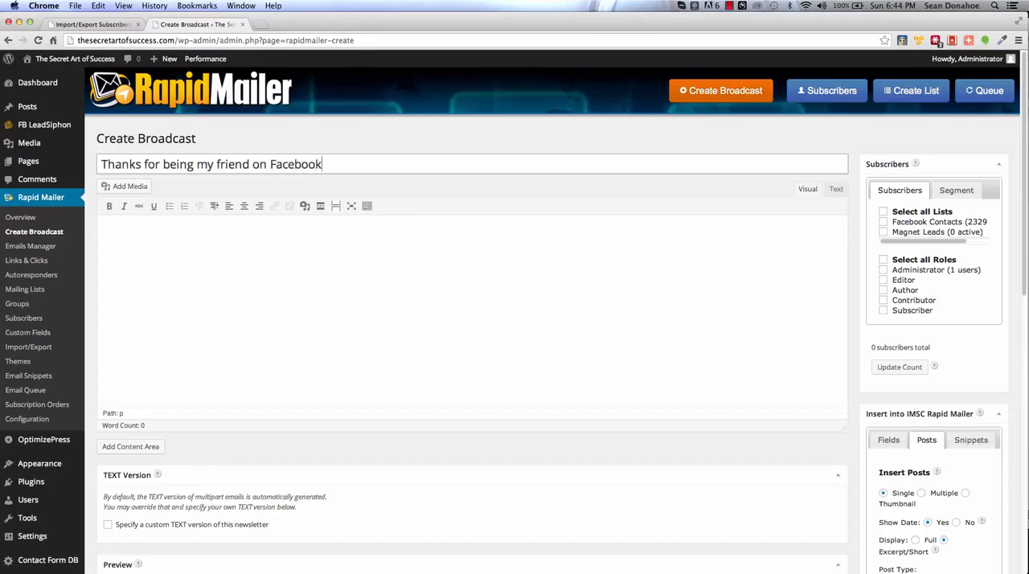
# Step: Begin the message body with the greeting "Hey" followed by the First Name custom field
pyautogui.click(330, 256)
pyautogui.write('Hey')
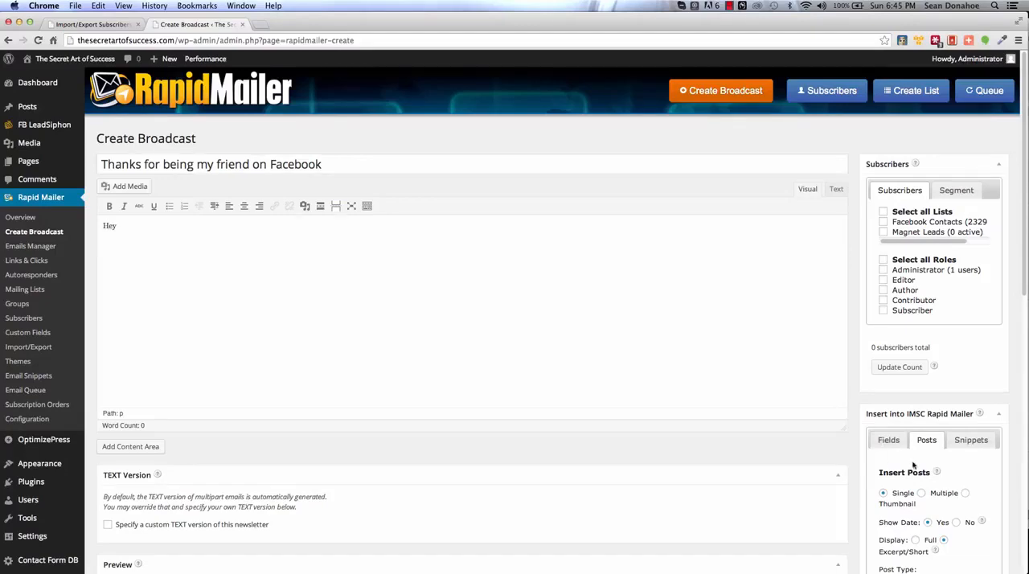
pyautogui.scroll(-3, 913, 465)
pyautogui.click(887, 322)
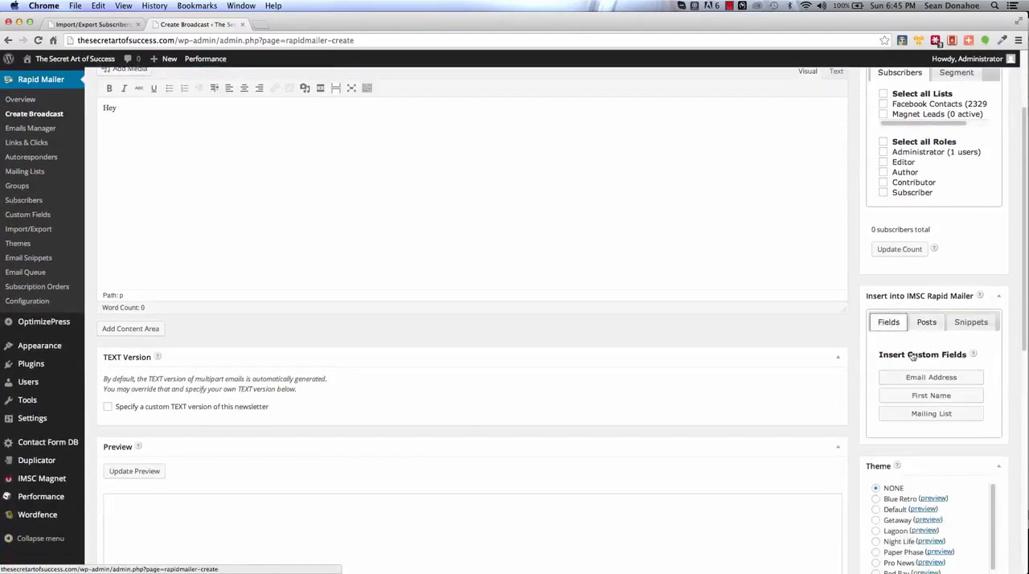
pyautogui.click(925, 395)
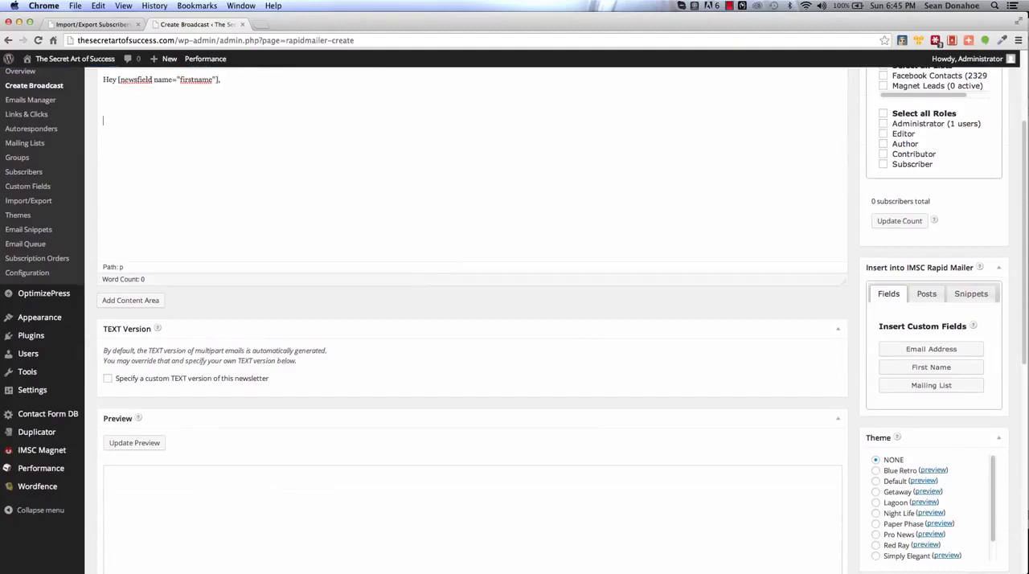
# Step: Write the body line "Just wanted to say thanks for following us and being a friend on Facebook..." below the greeting
pyautogui.write('Just wanted to say thanks for followi')
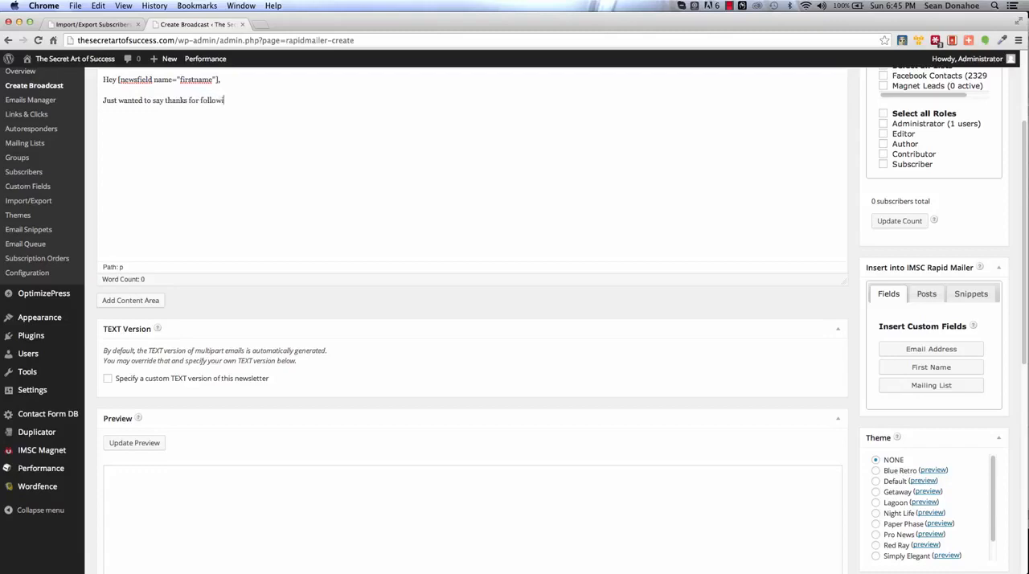
pyautogui.write('ng us and being a friend on Facebook...')
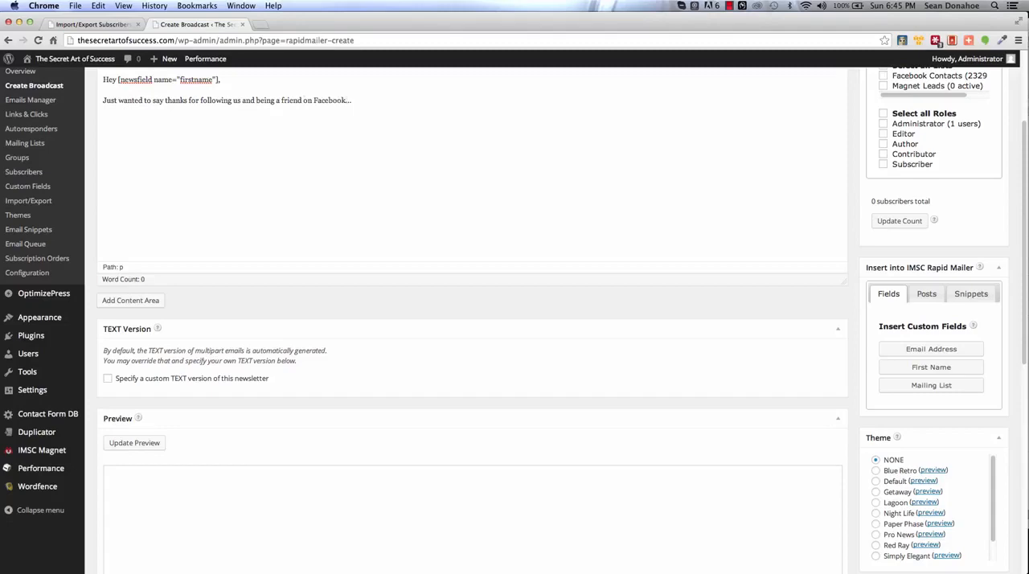
# Step: Close the message with "All the best," and the sender's first name on separate lines
pyautogui.press('Return')
pyautogui.write('All')
pyautogui.write(' the best,  ')
pyautogui.write('Sean')
# Step: Try the Pro News theme on the broadcast and check how the message looks in the preview
pyautogui.scroll(-1, 373, 385)
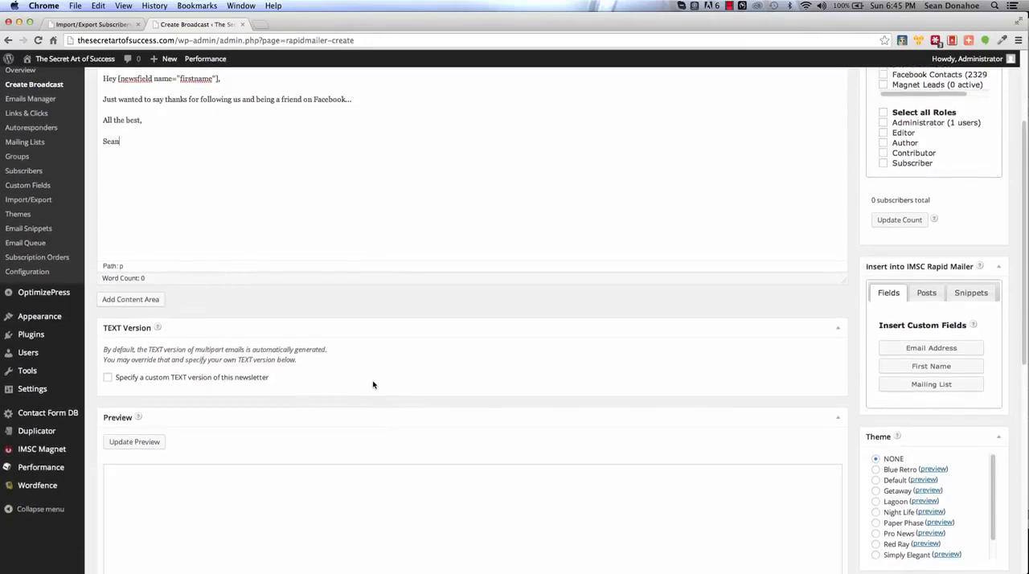
pyautogui.scroll(-1, 373, 385)
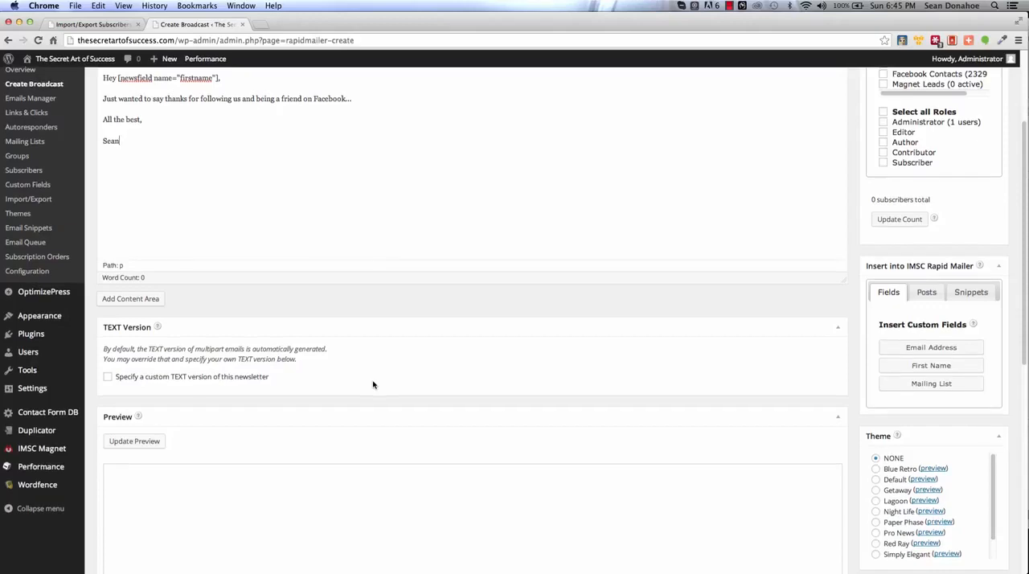
pyautogui.scroll(-1, 373, 385)
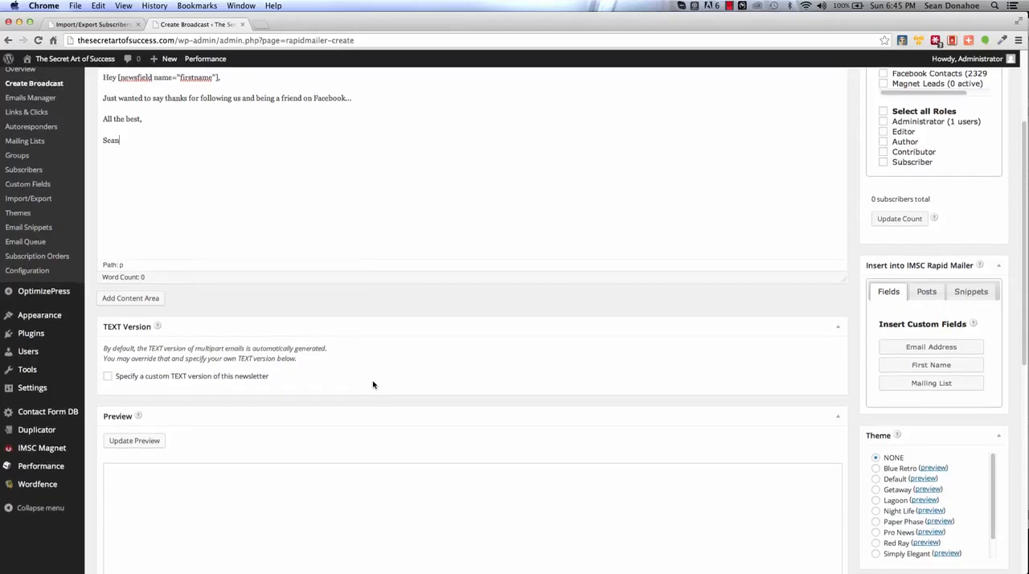
pyautogui.scroll(-1, 373, 385)
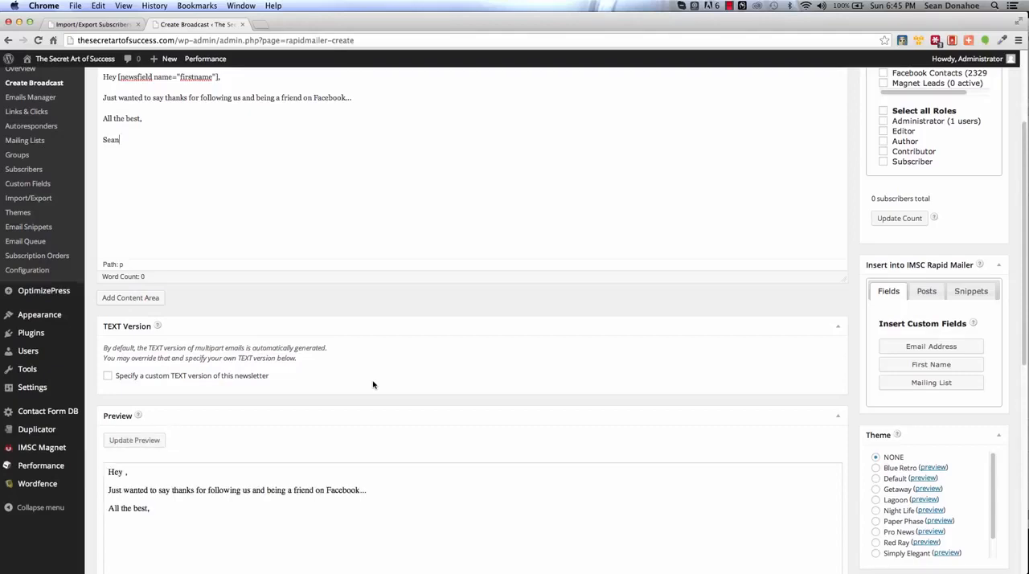
pyautogui.scroll(-1, 480, 375)
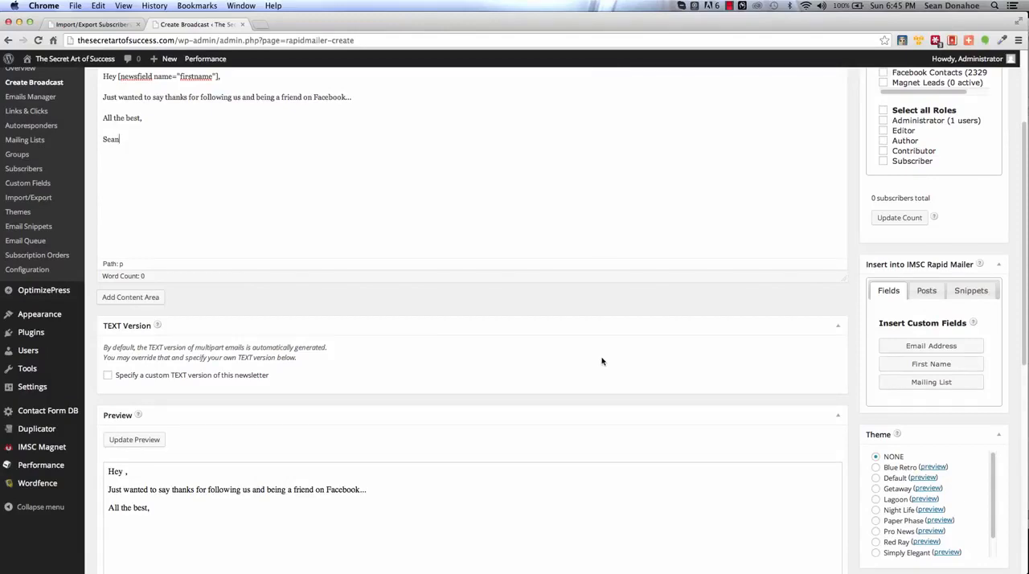
pyautogui.scroll(-1, 601, 361)
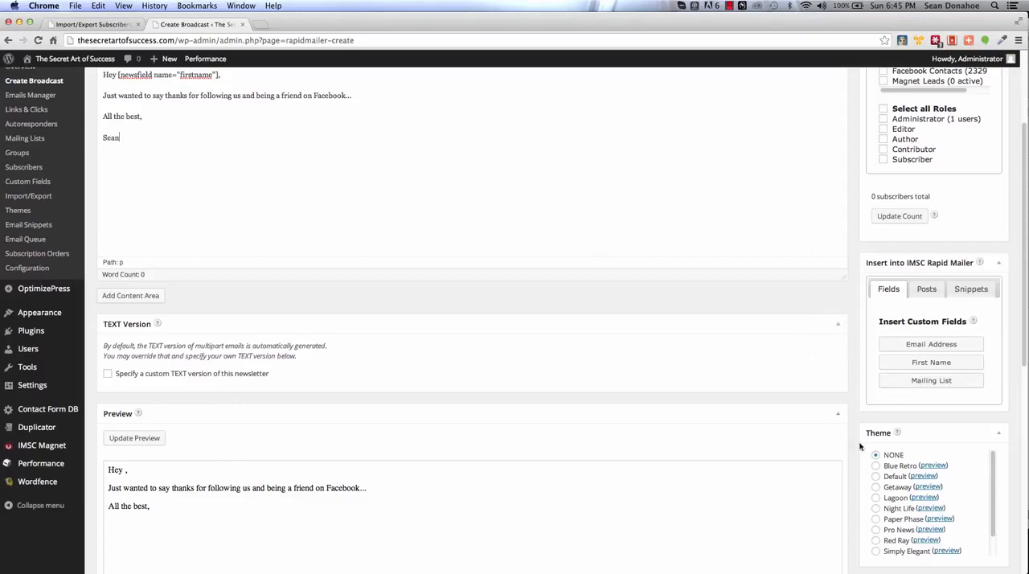
pyautogui.click(877, 476)
pyautogui.click(876, 529)
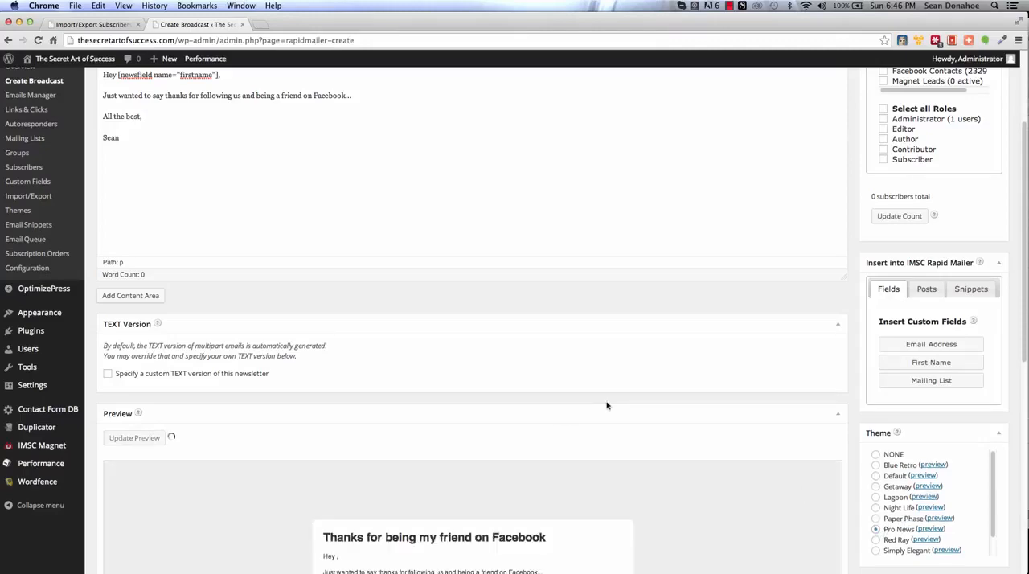
pyautogui.scroll(-3, 606, 406)
pyautogui.scroll(-1, 607, 406)
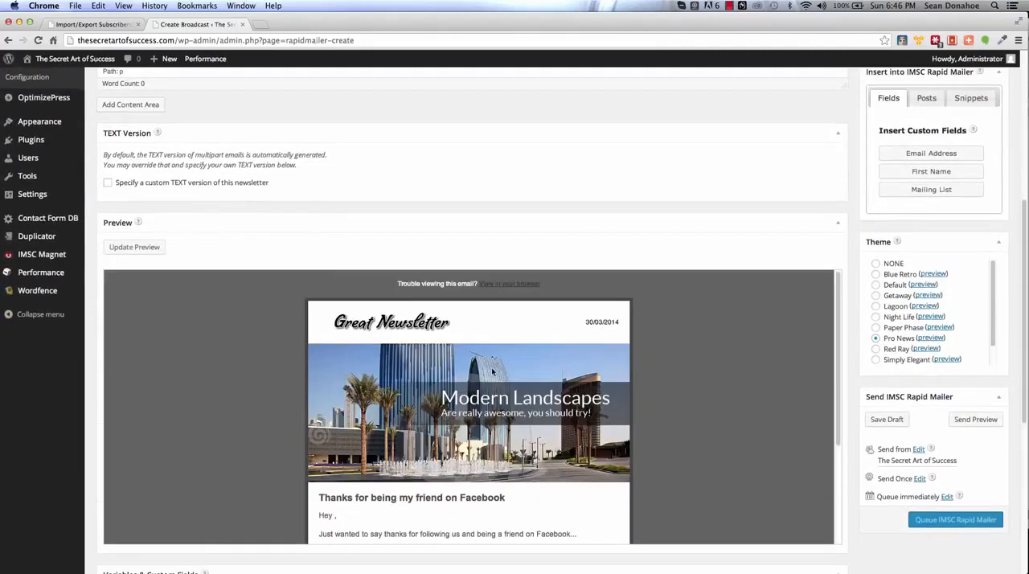
pyautogui.scroll(-1, 287, 394)
pyautogui.scroll(-1, 286, 391)
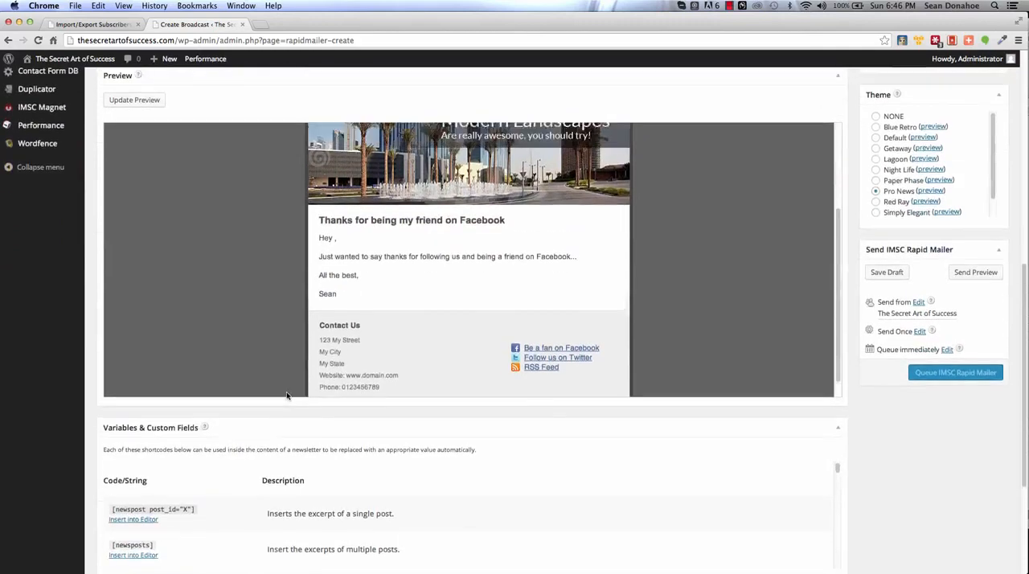
# Step: Set the broadcast's theme to Default
pyautogui.scroll(5, 286, 392)
pyautogui.scroll(2, 287, 395)
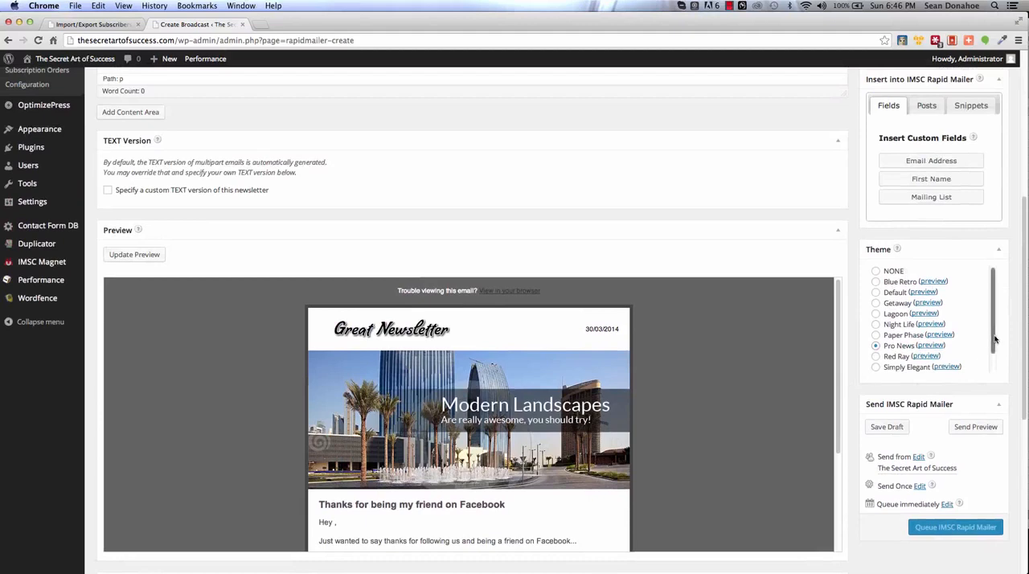
pyautogui.click(875, 291)
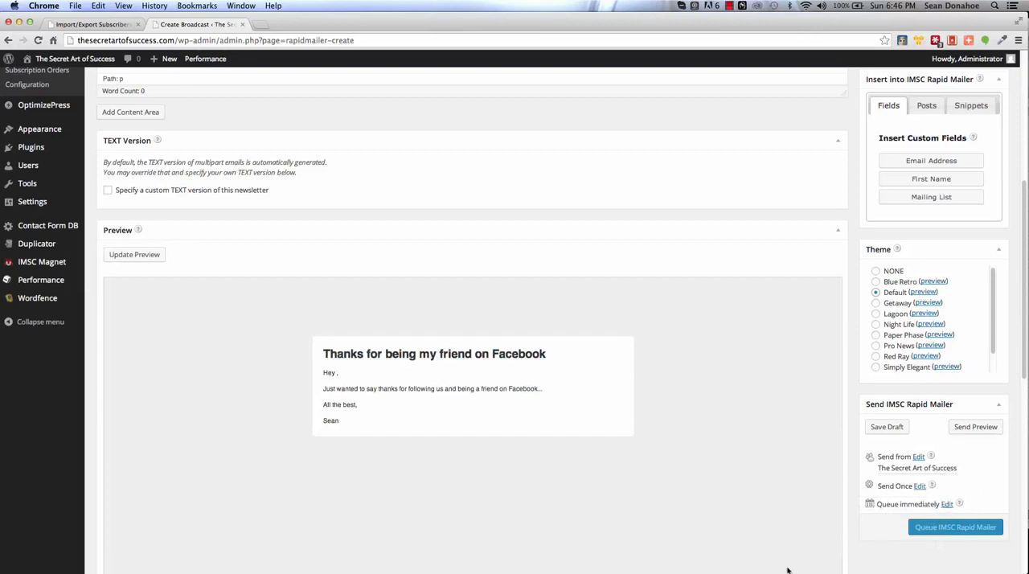
# Step: Look over the custom field, attachment and publishing options, and select the Facebook Contacts list as the broadcast's recipients
pyautogui.scroll(-1, 864, 550)
pyautogui.scroll(-10, 864, 550)
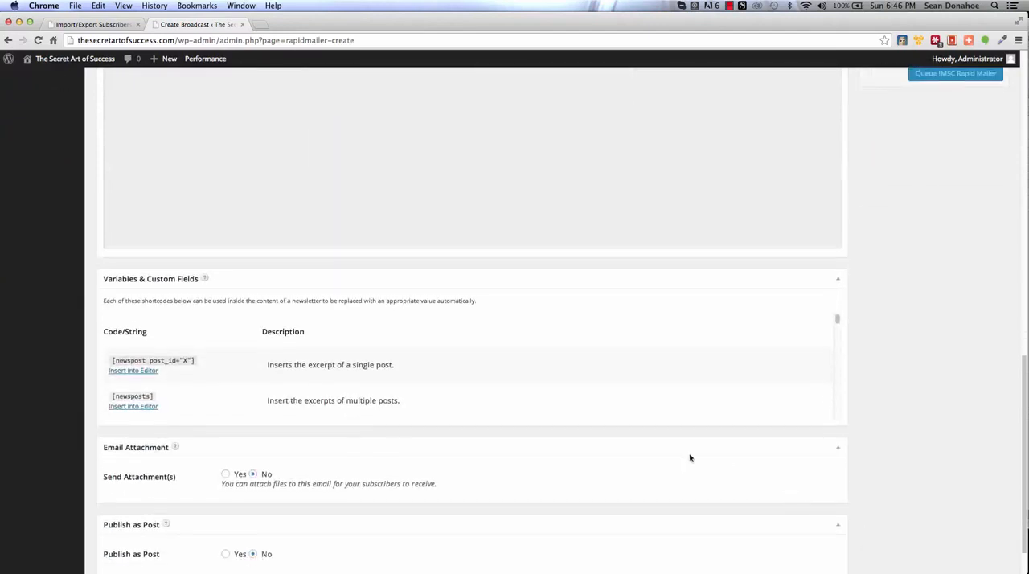
pyautogui.scroll(-2, 643, 438)
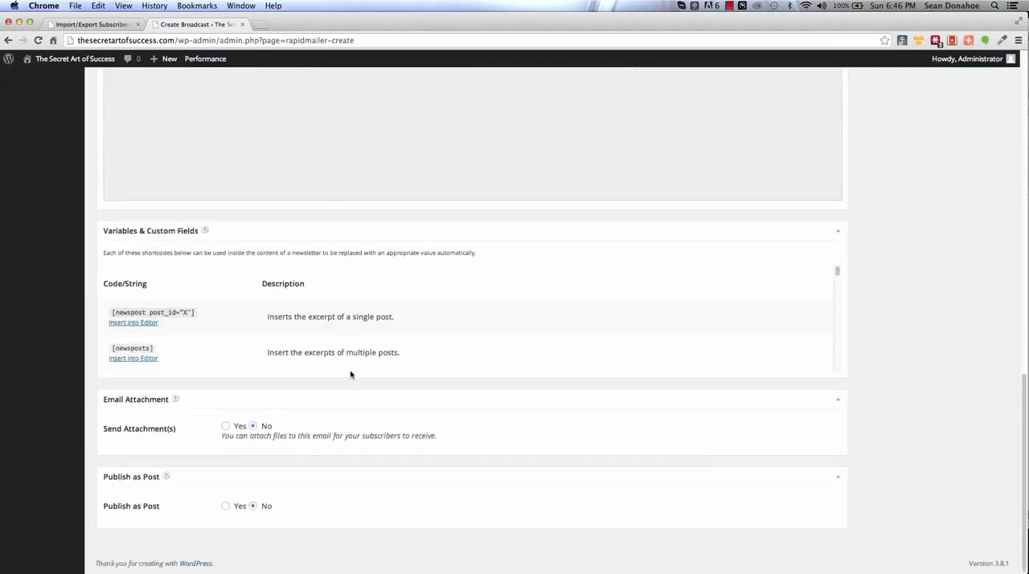
pyautogui.scroll(-1, 506, 323)
pyautogui.scroll(-8, 507, 323)
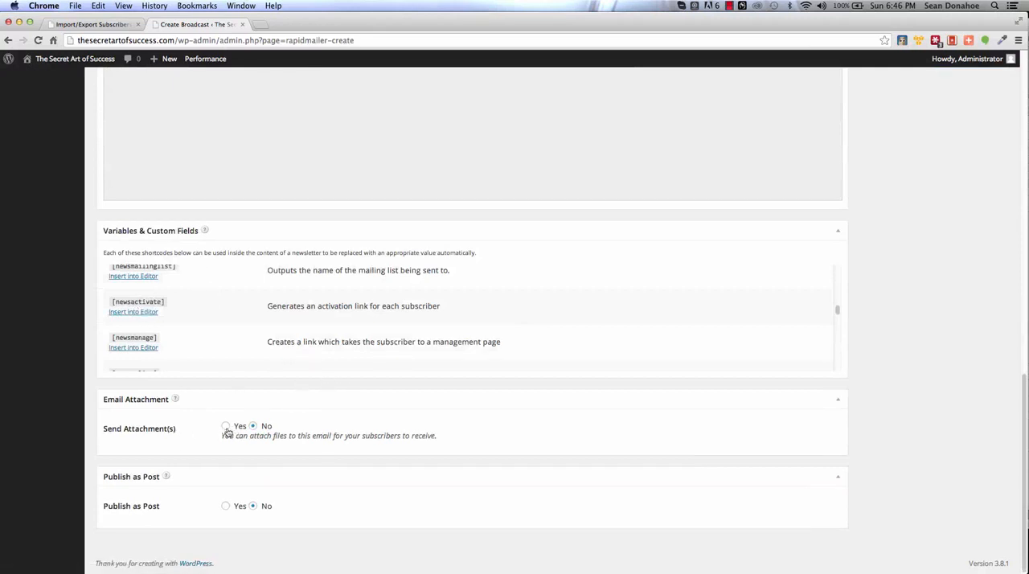
pyautogui.scroll(15, 520, 482)
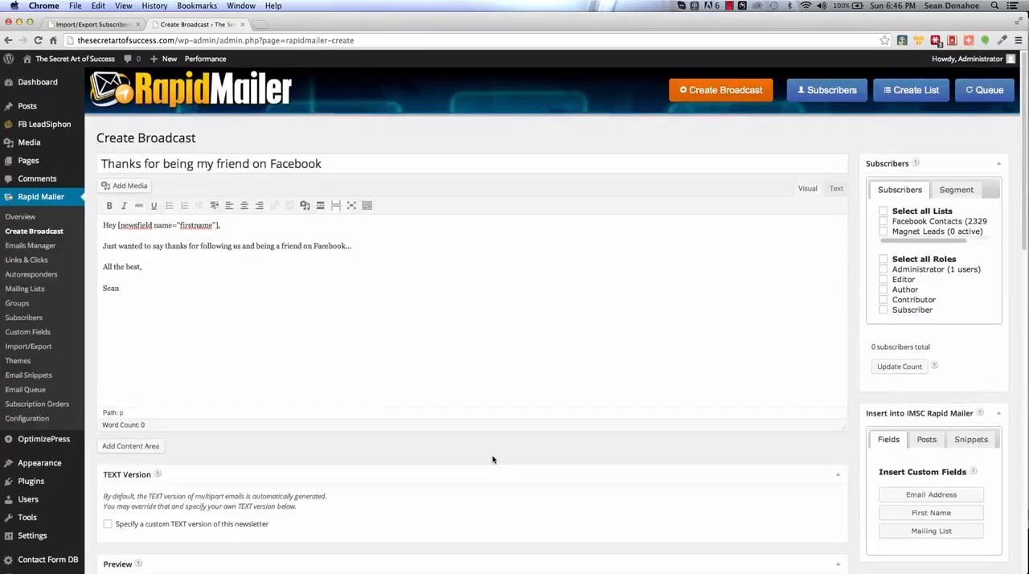
pyautogui.click(884, 222)
pyautogui.scroll(-5, 960, 375)
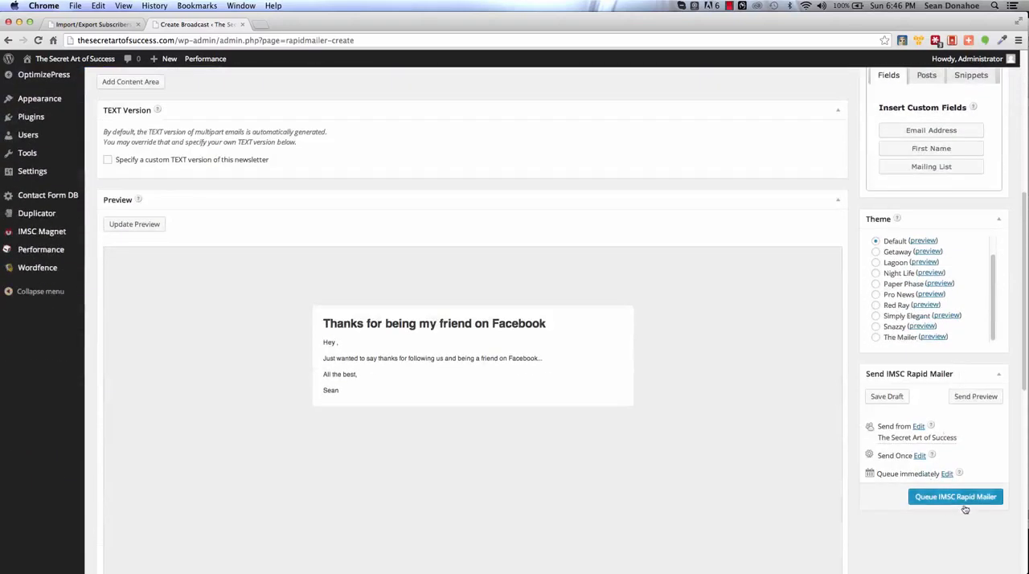
pyautogui.scroll(1, 648, 295)
pyautogui.scroll(5, 649, 295)
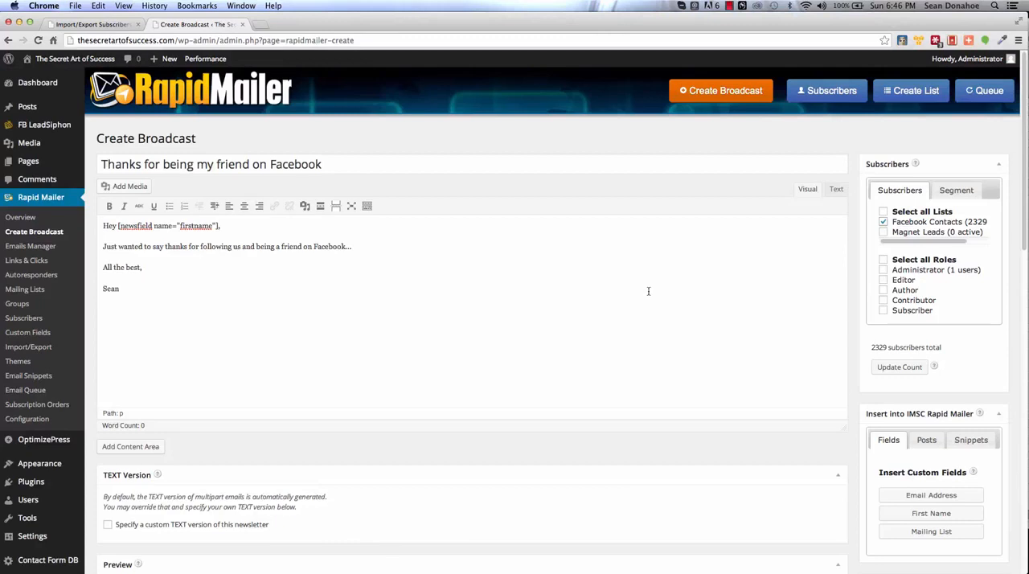